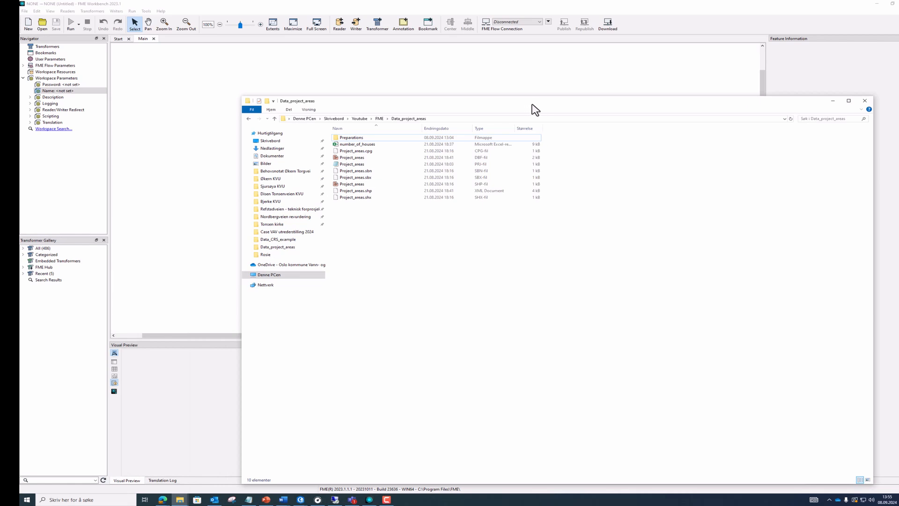
- Add the number_of_houses file from the Data_project_areas folder to the workspace as a Microsoft Excel reader
left_click_drag(531, 106, 606, 116)
left_click_drag(468, 152, 255, 95)
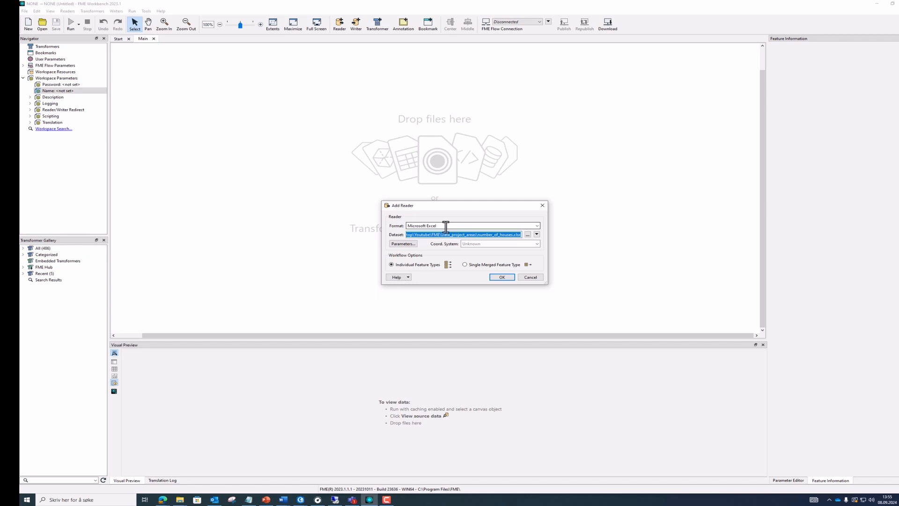
left_click(507, 276)
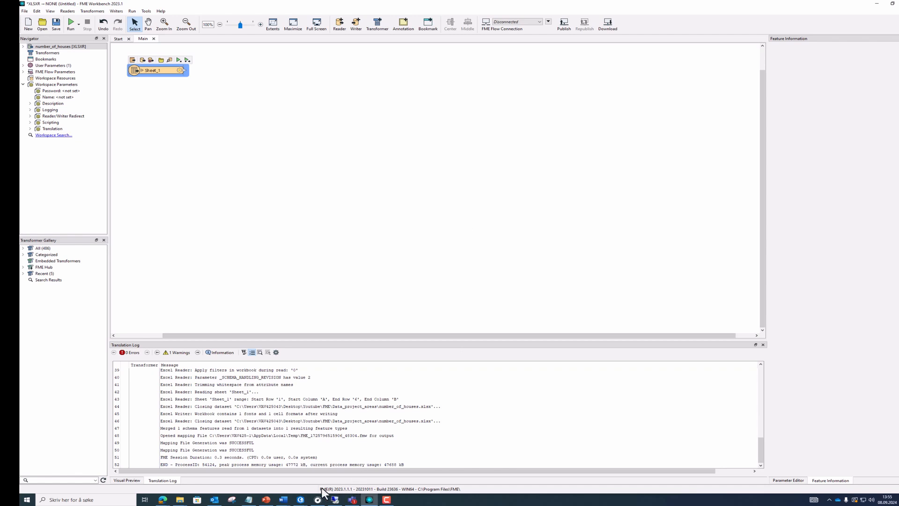
- Add the Project_areas SHP file from the Data_project_areas folder as an Esri Shapefile reader with individual feature types
left_click(179, 500)
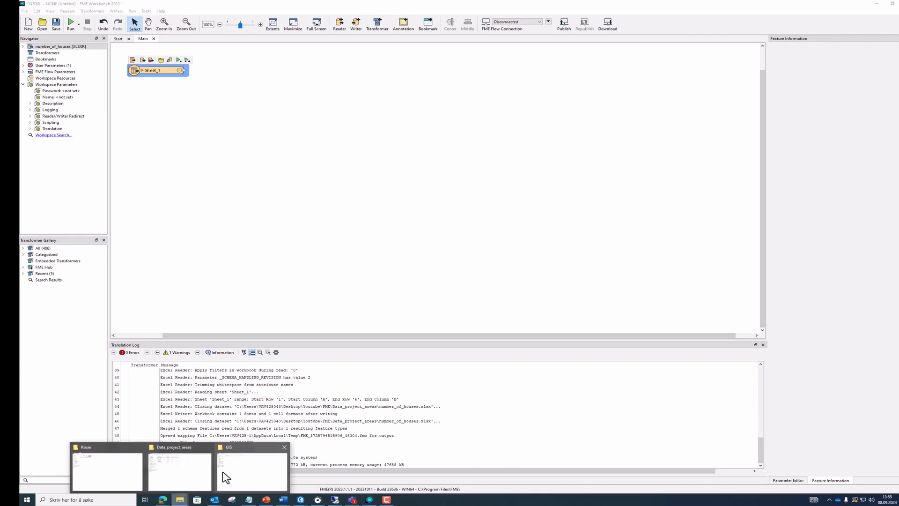
left_click(179, 469)
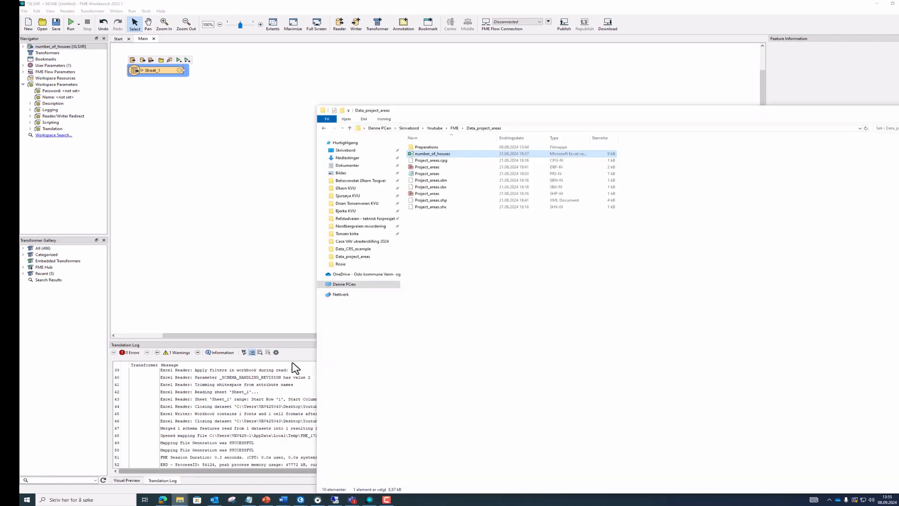
left_click(450, 194)
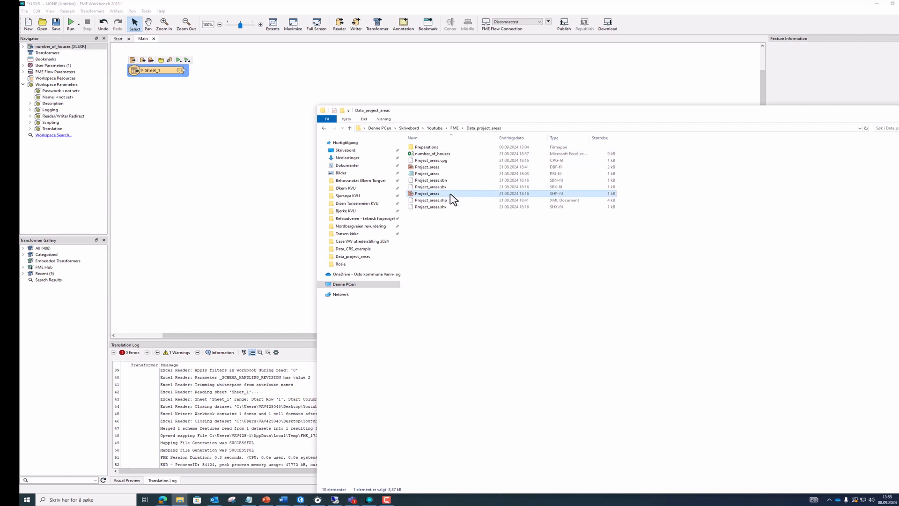
left_click_drag(452, 197, 187, 168)
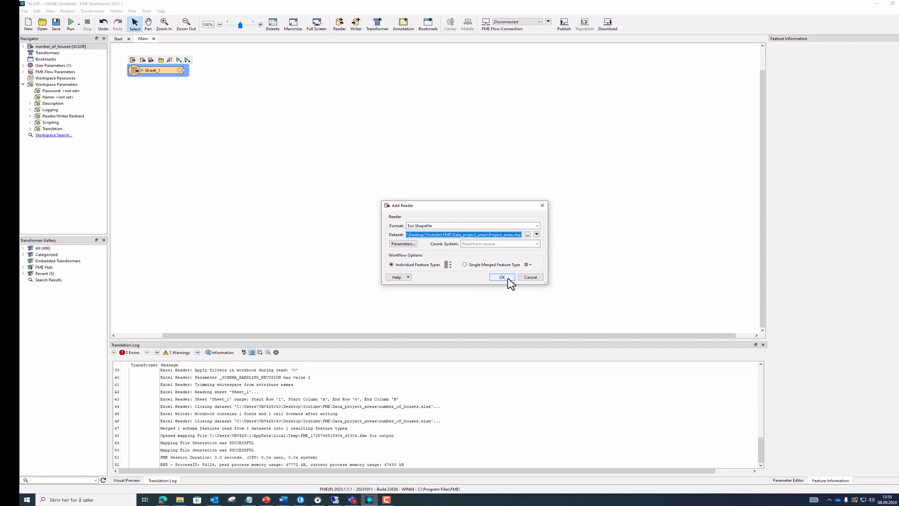
left_click(507, 277)
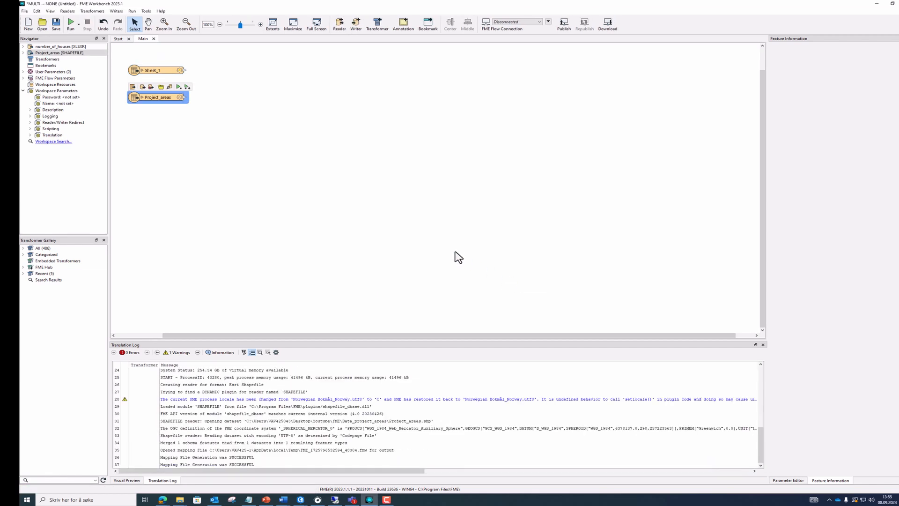
- Space the Sheet_1 and Project_areas feature types apart and group both in a bookmark named "Imports"
left_click_drag(172, 99, 176, 142)
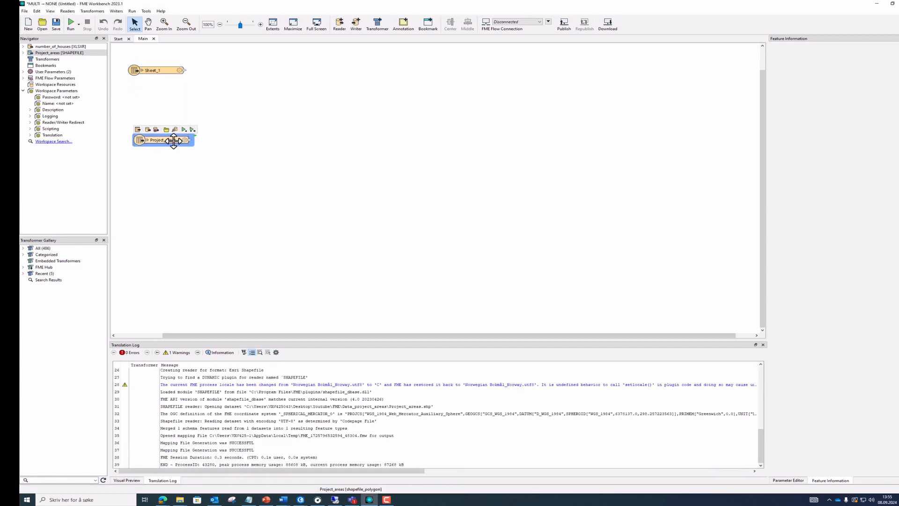
left_click_drag(164, 72, 169, 80)
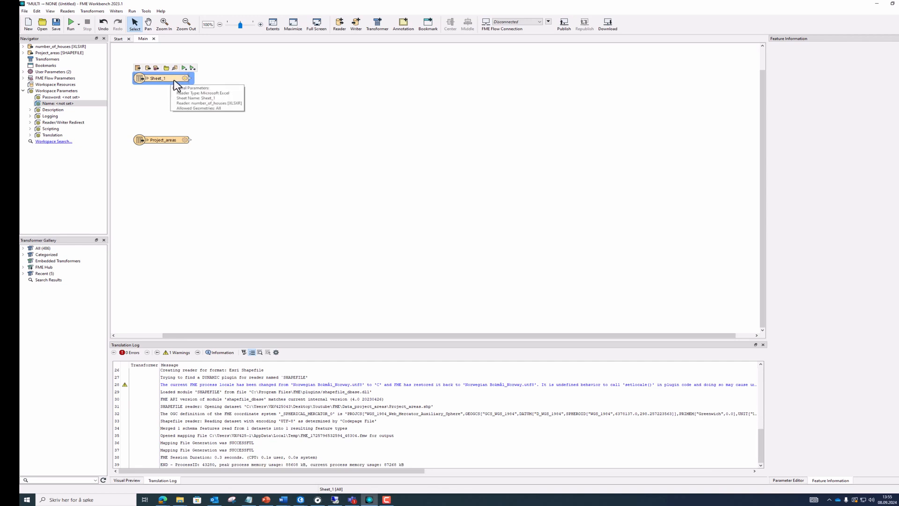
left_click(168, 140, "ctrl")
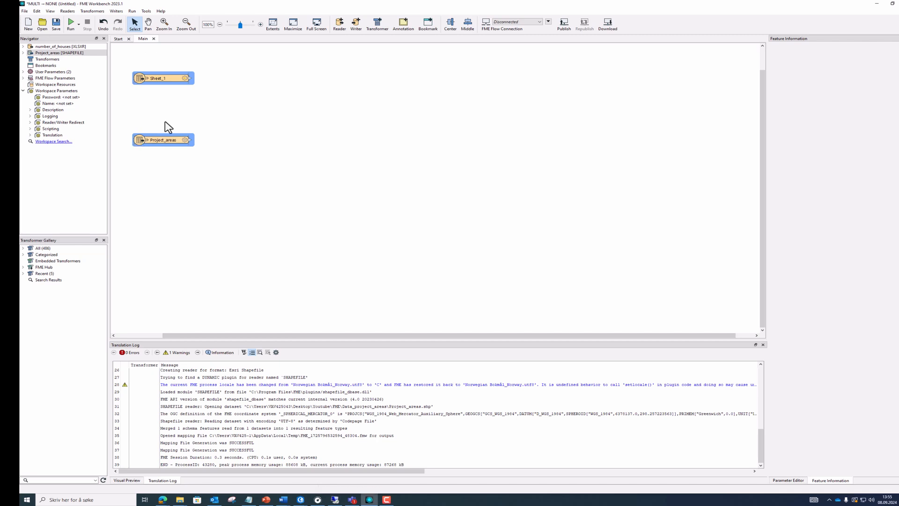
left_click(427, 25)
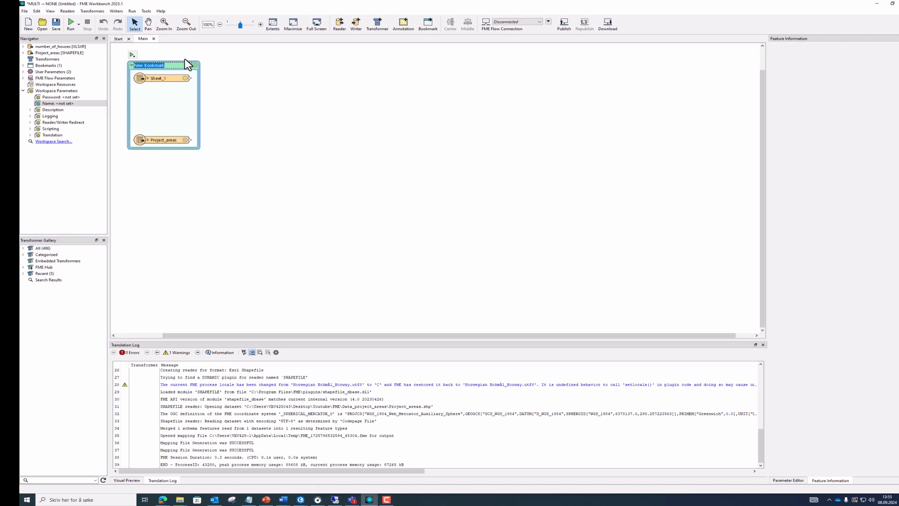
type("Imports")
left_click(208, 79)
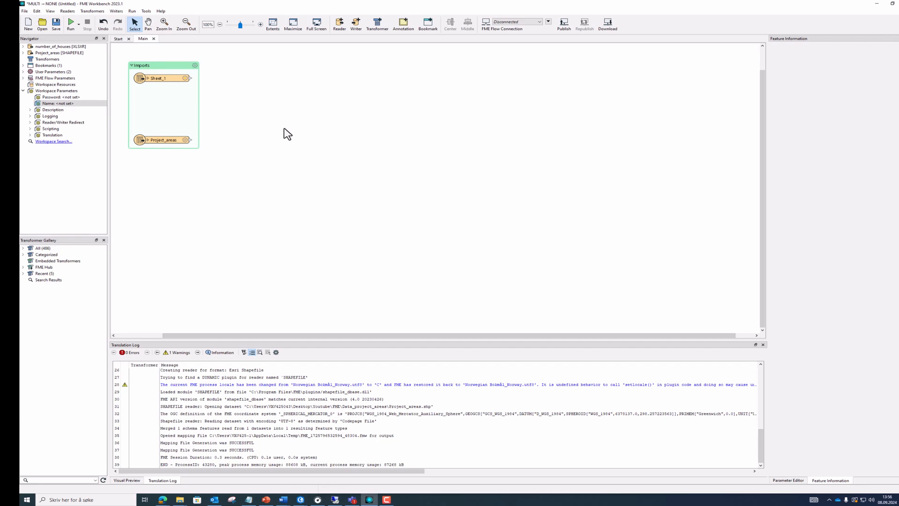
- Run the Sheet_1 reader with its number_of_houses source file and inspect the cached table
left_click(168, 78)
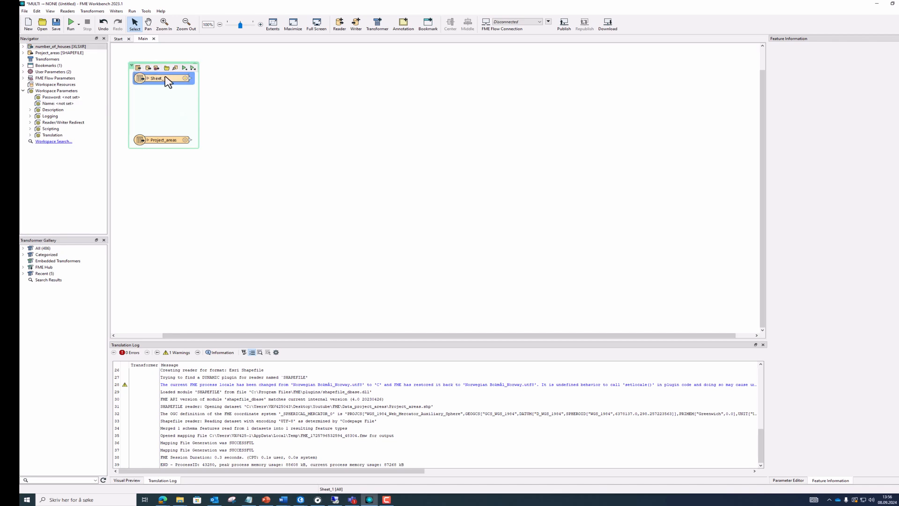
left_click(185, 68)
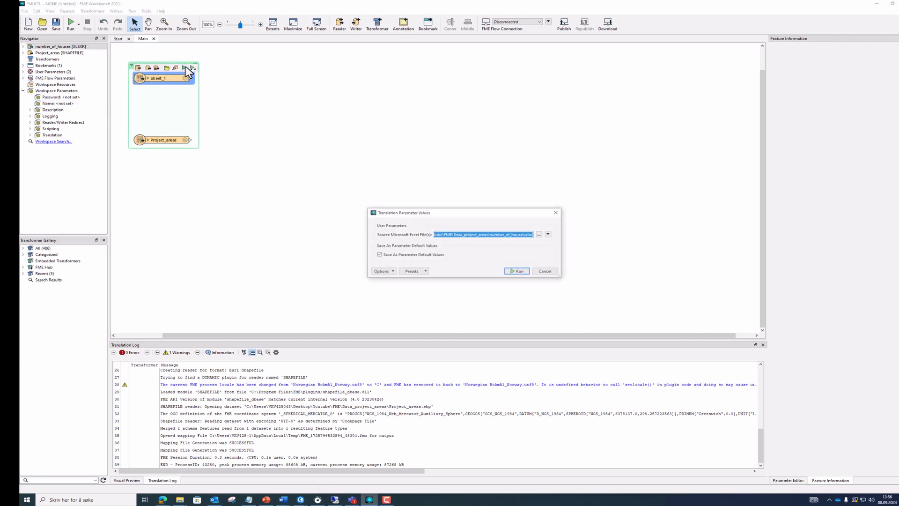
left_click(517, 270)
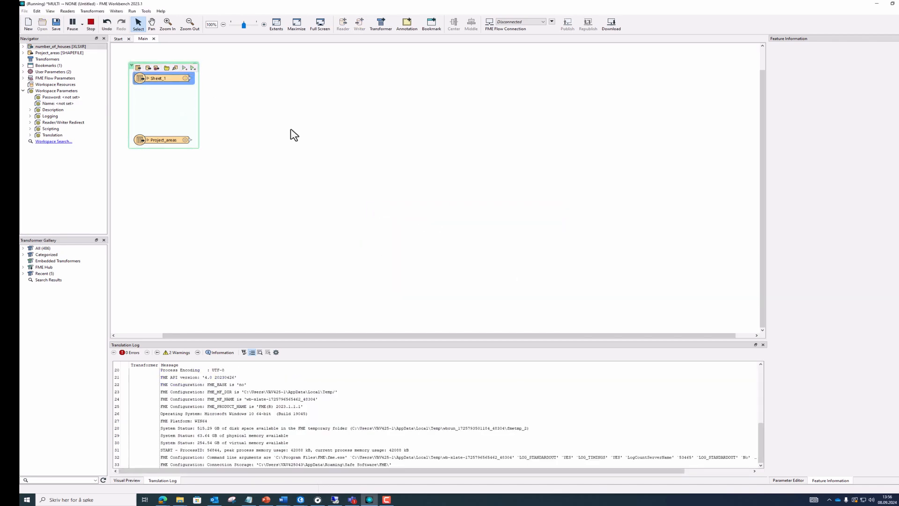
left_click(185, 78)
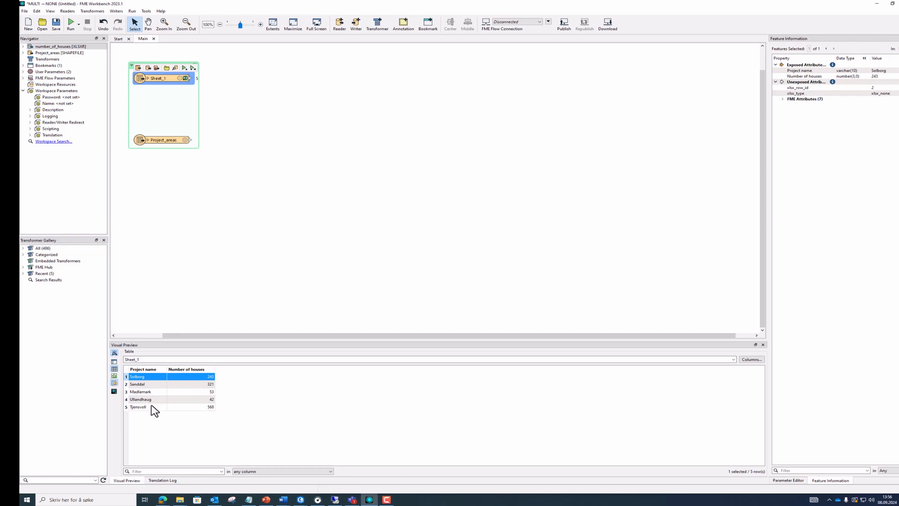
- Run the Project_areas reader to cache its features and inspect their table and map preview
left_click(163, 139)
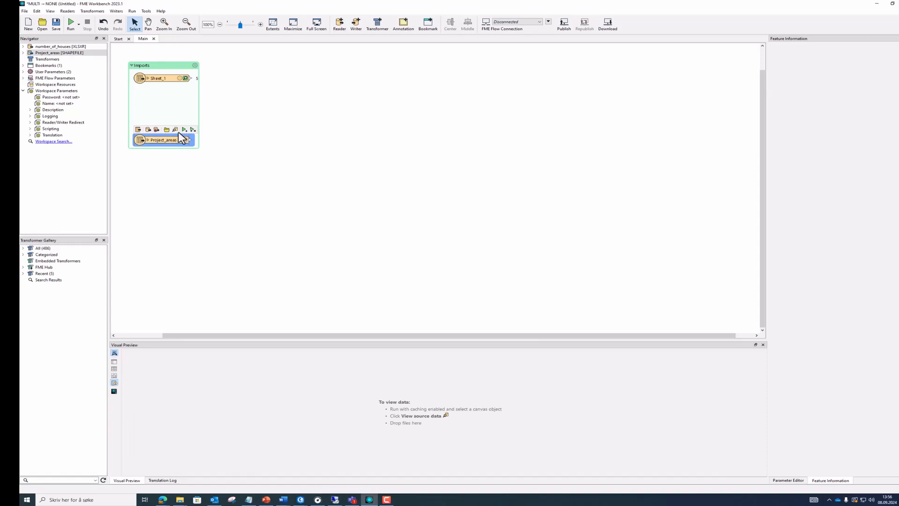
left_click(184, 130)
left_click(510, 271)
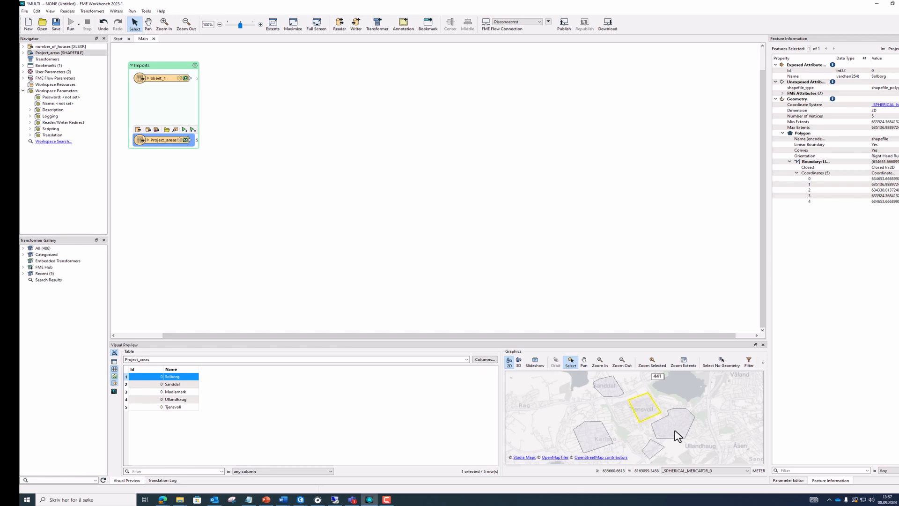
- Add an ExpressionEvaluator transformer beside the Imports bookmark and connect the Sheet_1 output to it
left_click(362, 161)
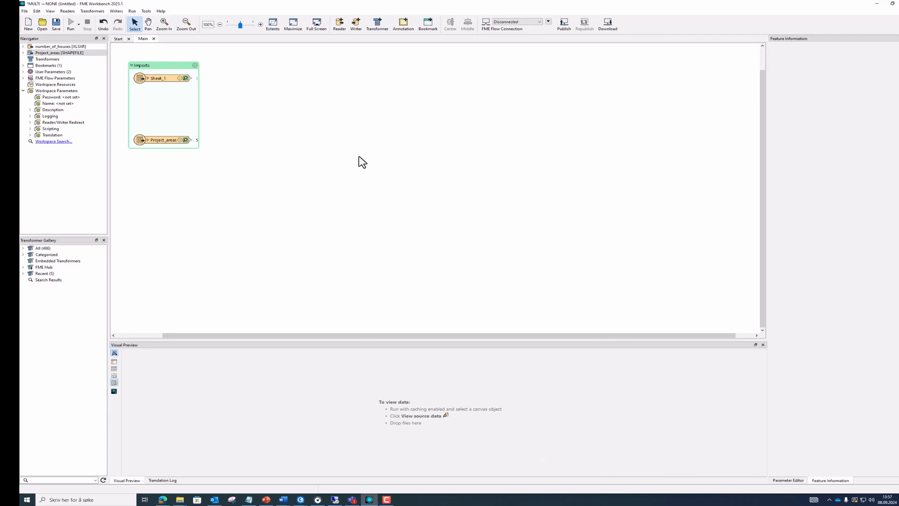
type("ex")
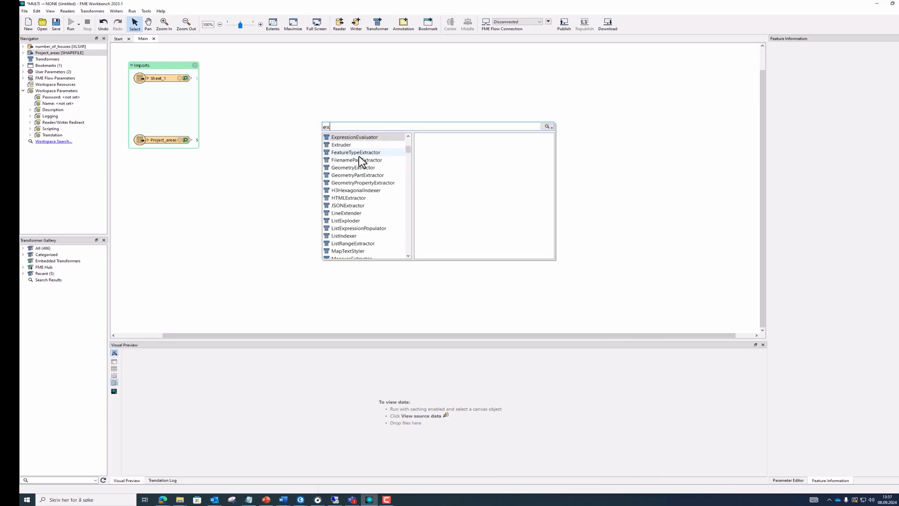
type("pression evaluator")
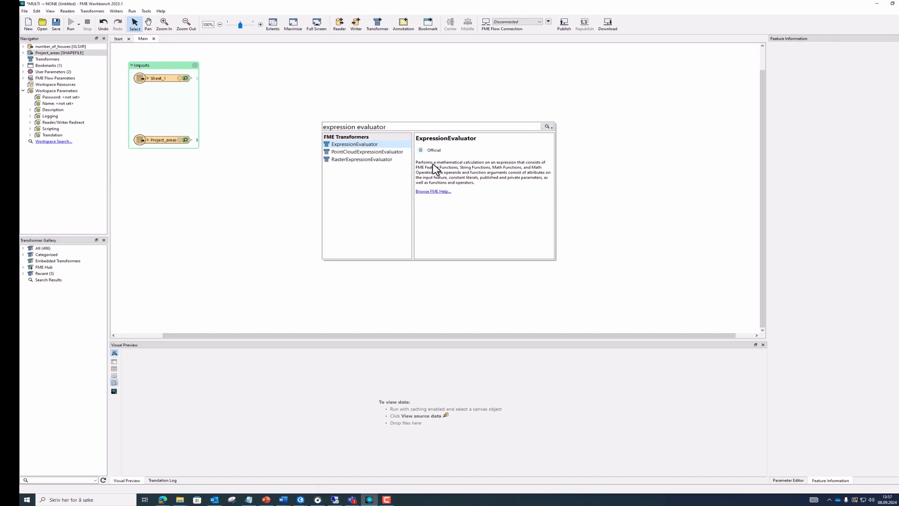
double_click(364, 144)
left_click_drag(380, 145, 341, 120)
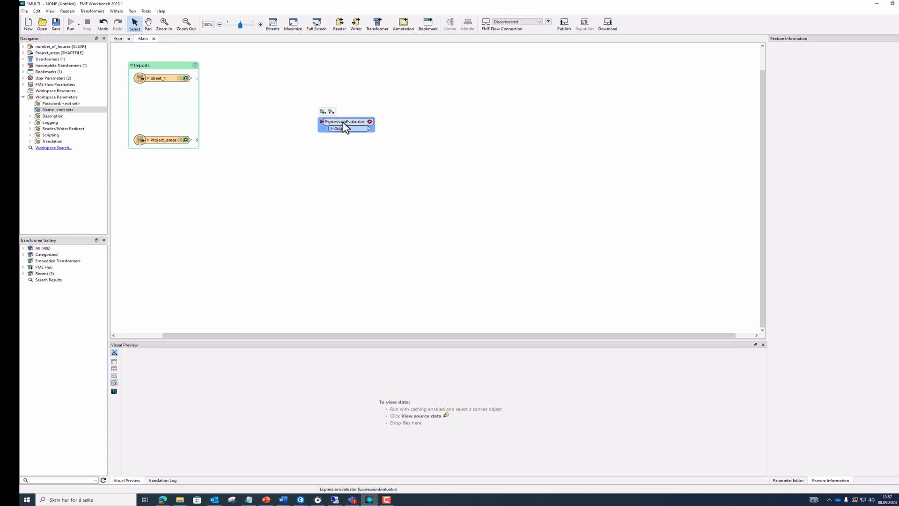
left_click_drag(344, 126, 291, 88)
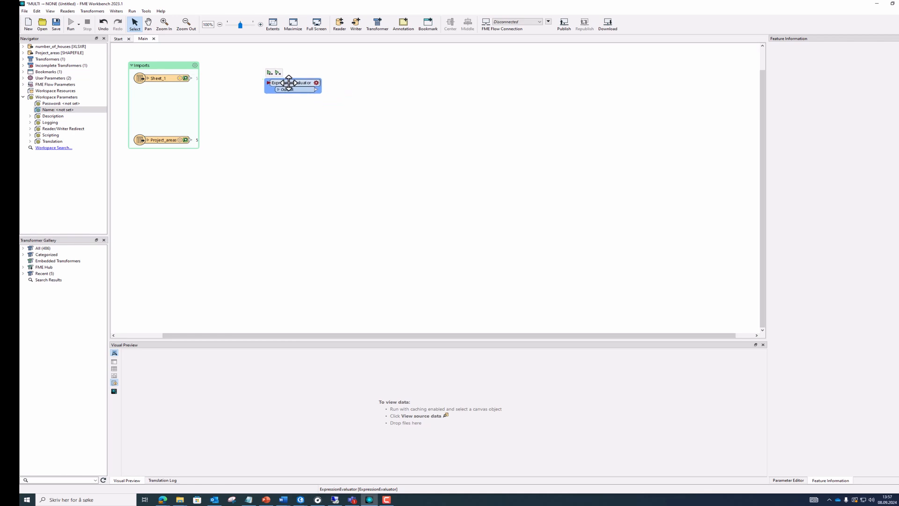
left_click(185, 78)
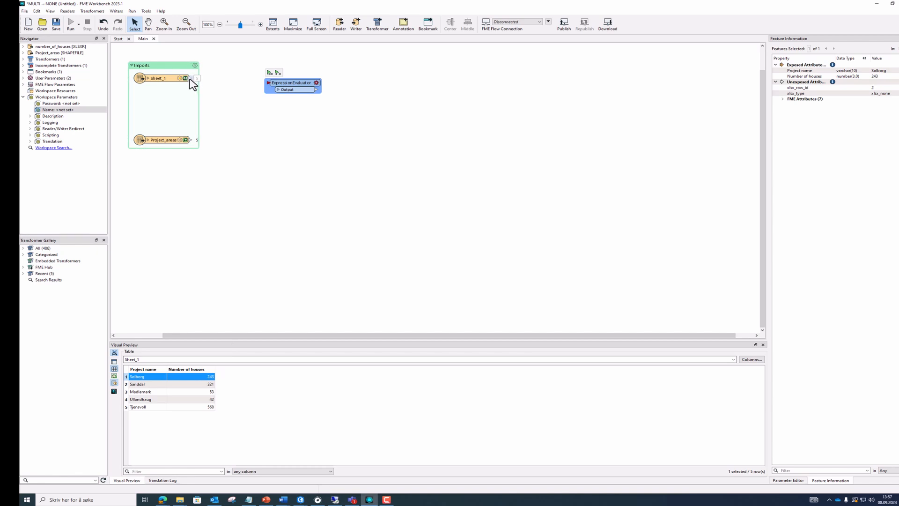
left_click_drag(191, 79, 271, 85)
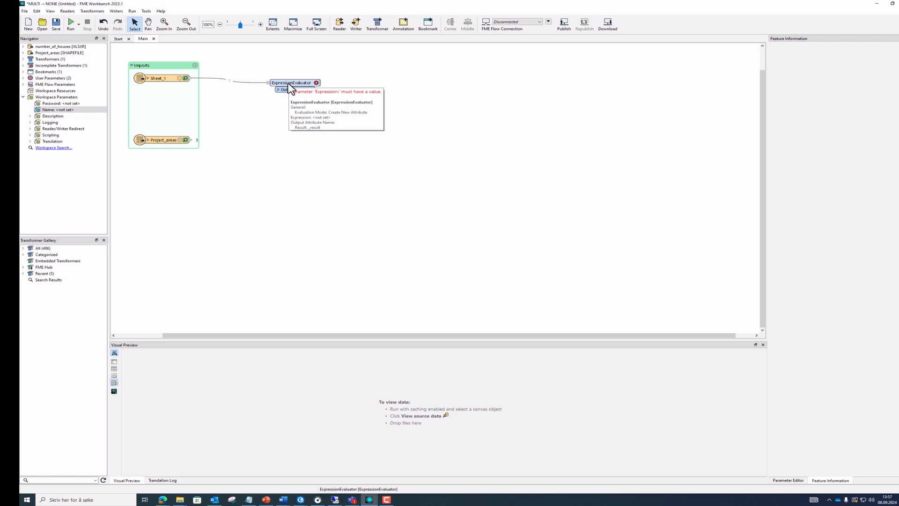
- Open the ExpressionEvaluator parameters and name the output attribute Num_of_people
left_click(297, 85)
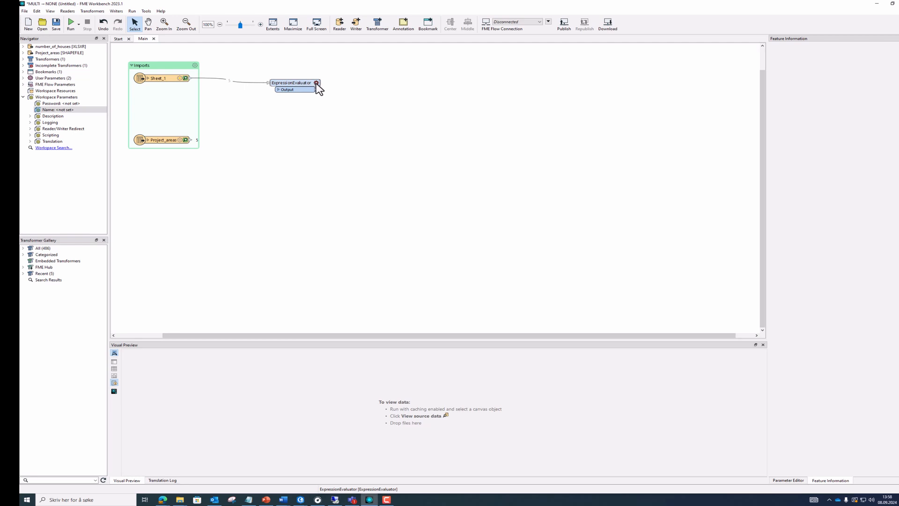
mouse_move(317, 86)
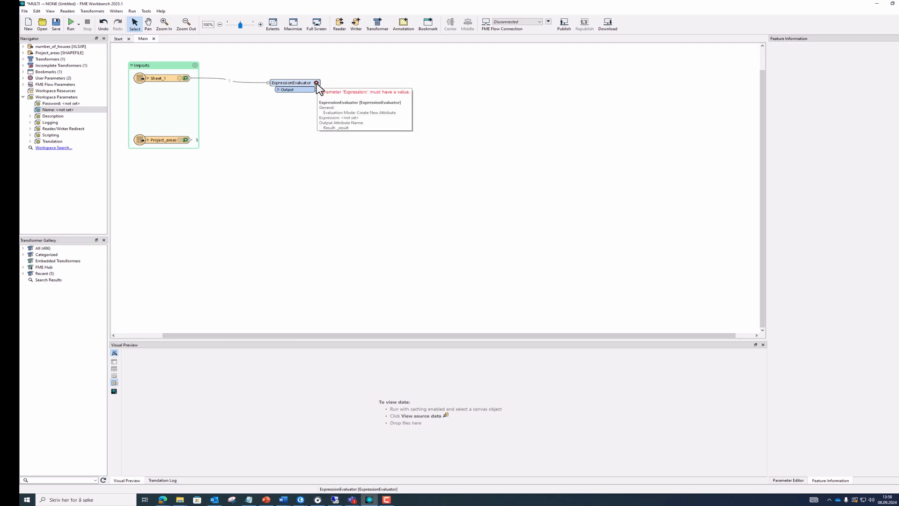
left_click(317, 85)
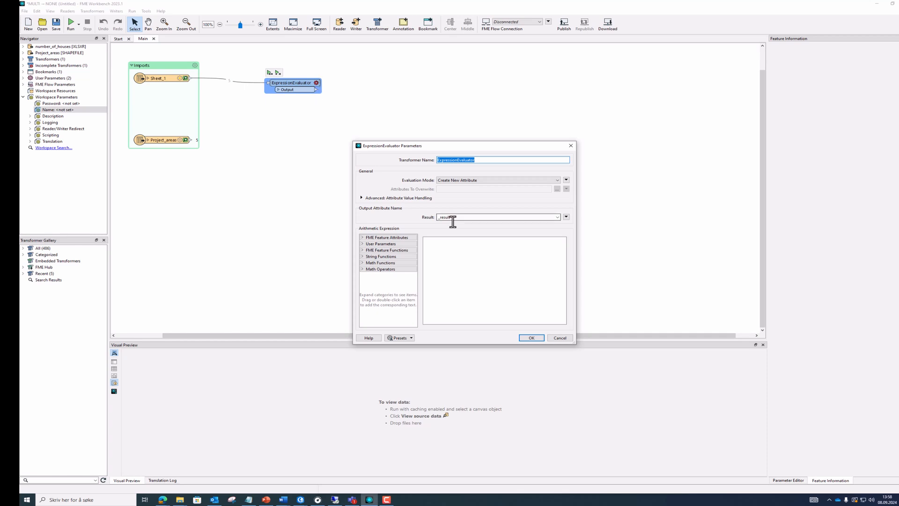
double_click(475, 217)
type("Num_of_people")
- Insert the ceil function in the arithmetic expression, set its precision to 0 and clear its number placeholder
left_click(465, 254)
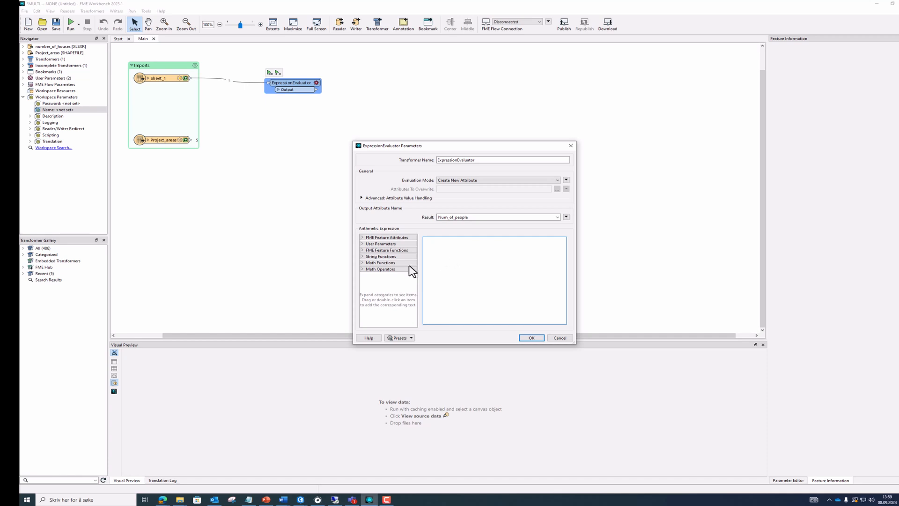
left_click(364, 263)
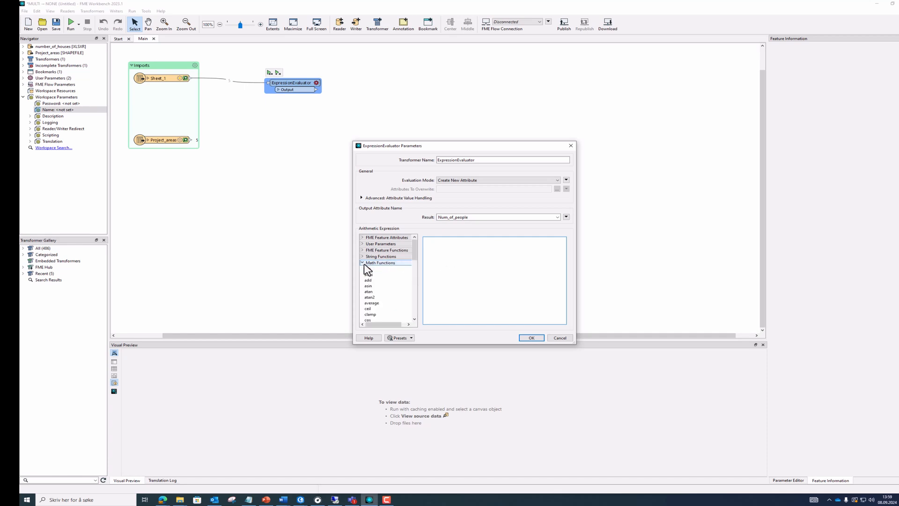
double_click(368, 308)
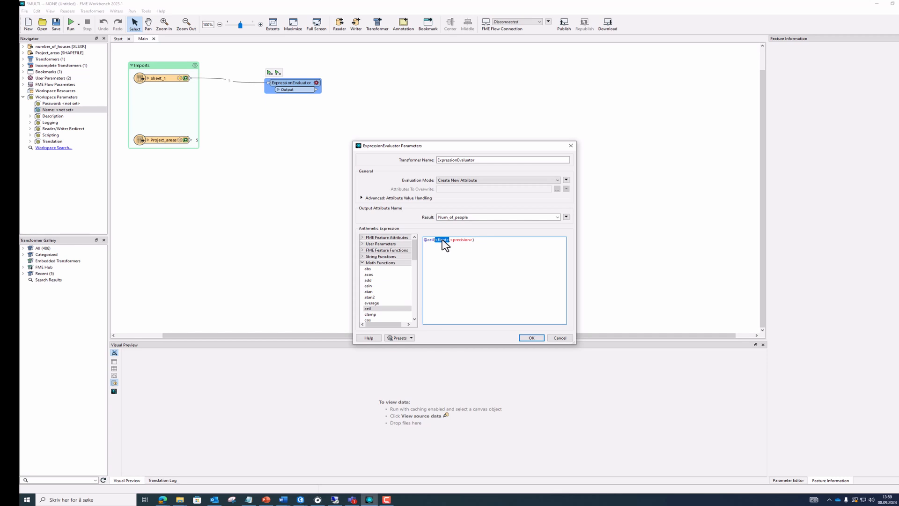
left_click(476, 241)
key("BackSpace")
key("BackSpace")
key("BackSpace")
key("BackSpace")
key("BackSpace")
key("BackSpace")
key("BackSpace")
key("BackSpace")
key("BackSpace")
key("BackSpace")
key("BackSpace")
key("BackSpace")
type("0")
key("Left")
key("Left")
key("BackSpace")
key("BackSpace")
key("BackSpace")
key("BackSpace")
key("BackSpace")
key("BackSpace")
key("BackSpace")
left_click(365, 239)
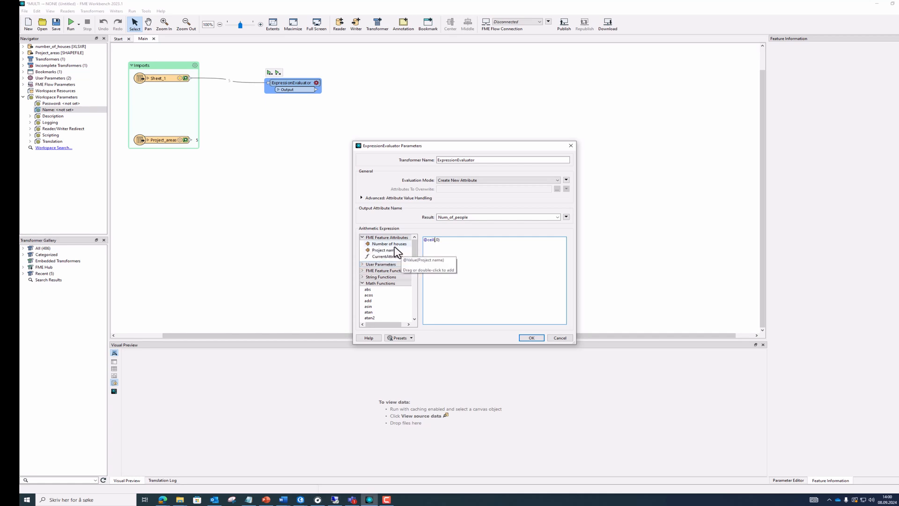
double_click(391, 245)
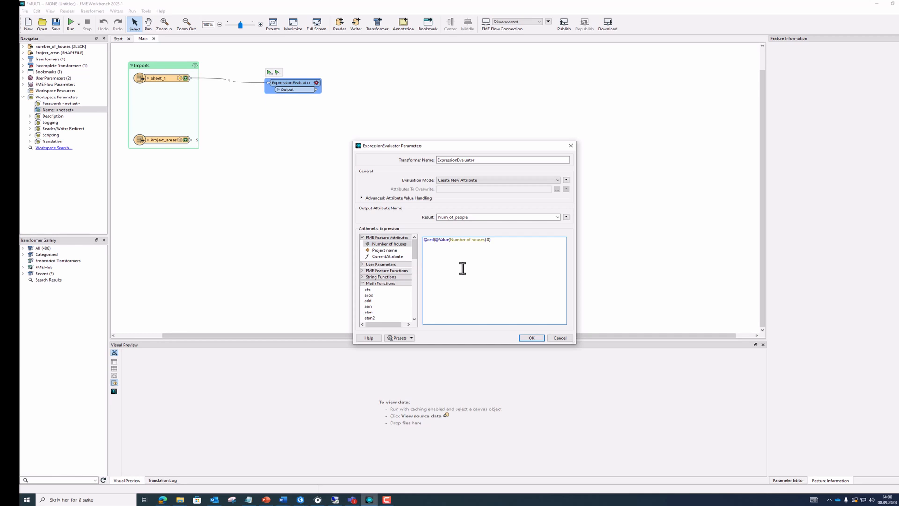
type("*2.5")
key("Right")
left_click(529, 338)
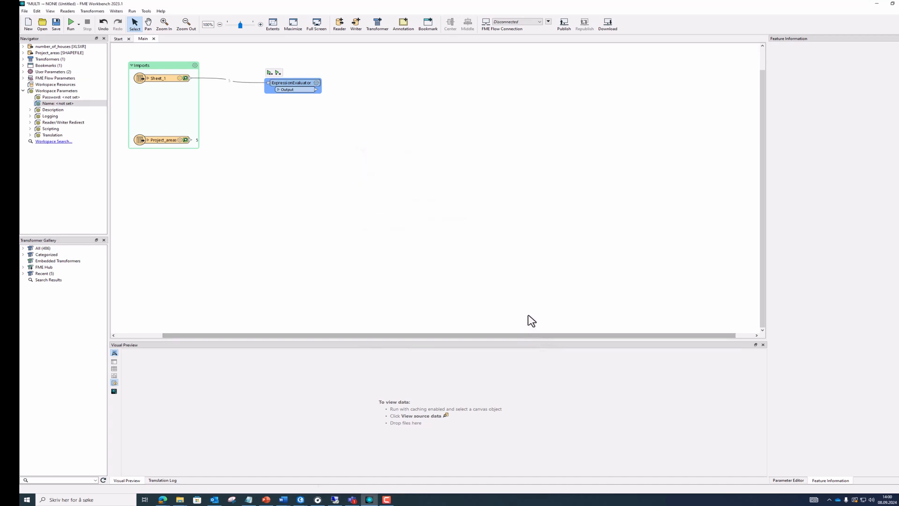
left_click(278, 72)
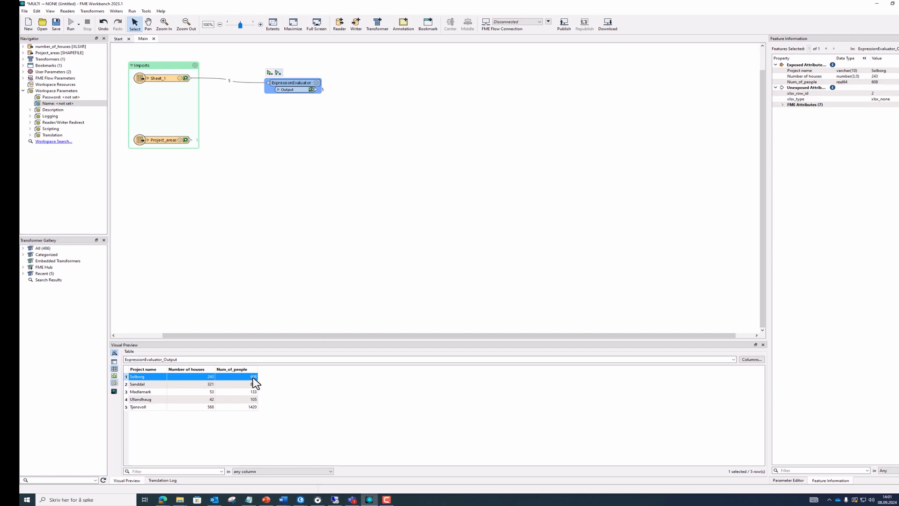
- Annotate the ExpressionEvaluator with "Here we calculate the number of people that can be housed within the various project areas." and shift it slightly down
left_click(312, 136)
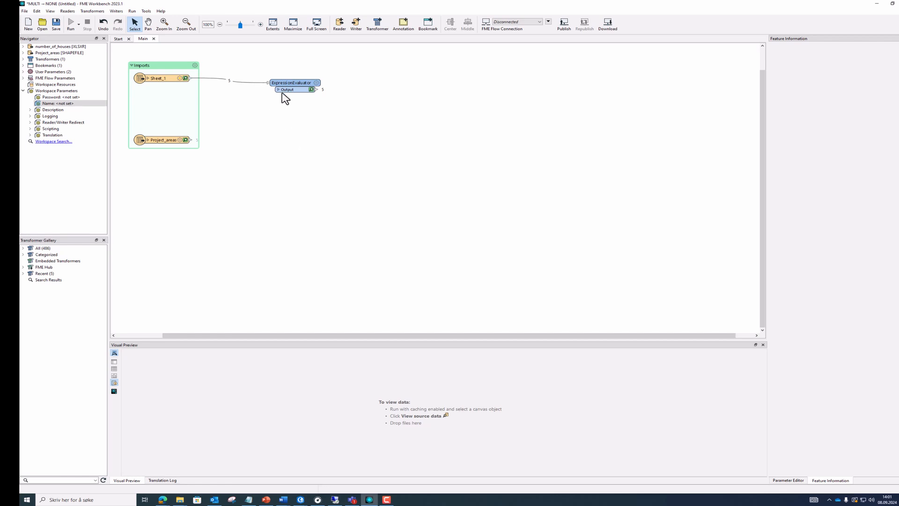
left_click(292, 82)
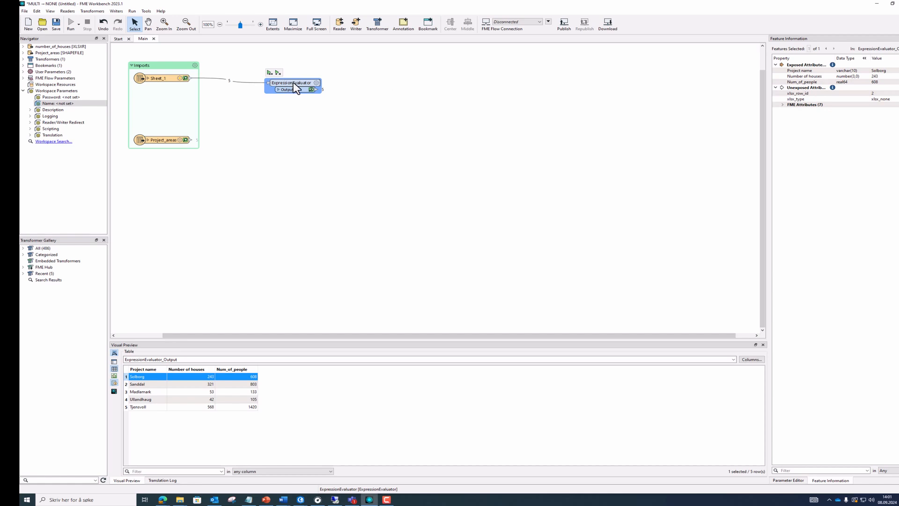
left_click(404, 29)
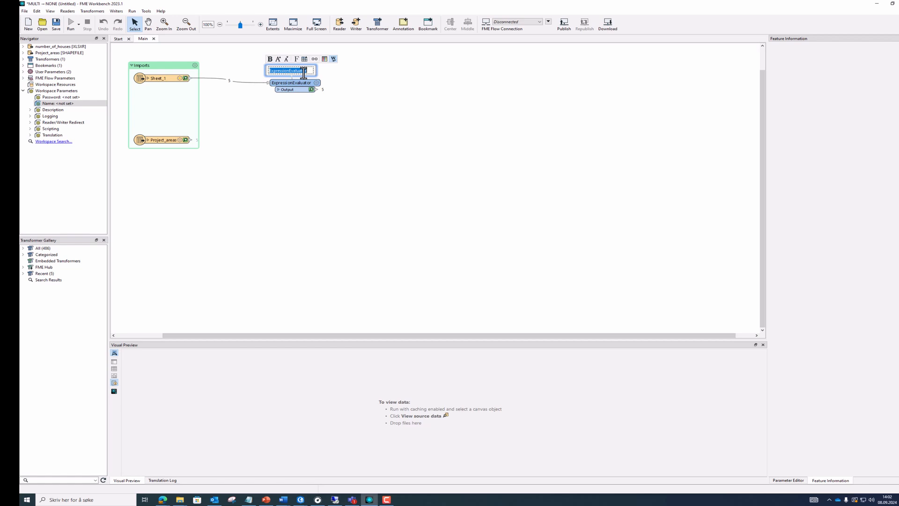
type("Here we calculate the nu")
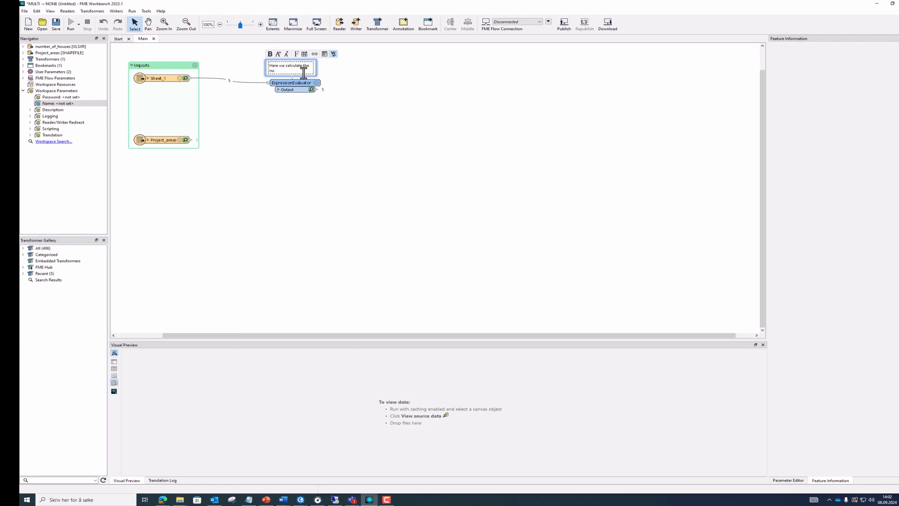
type("mber of people that can be")
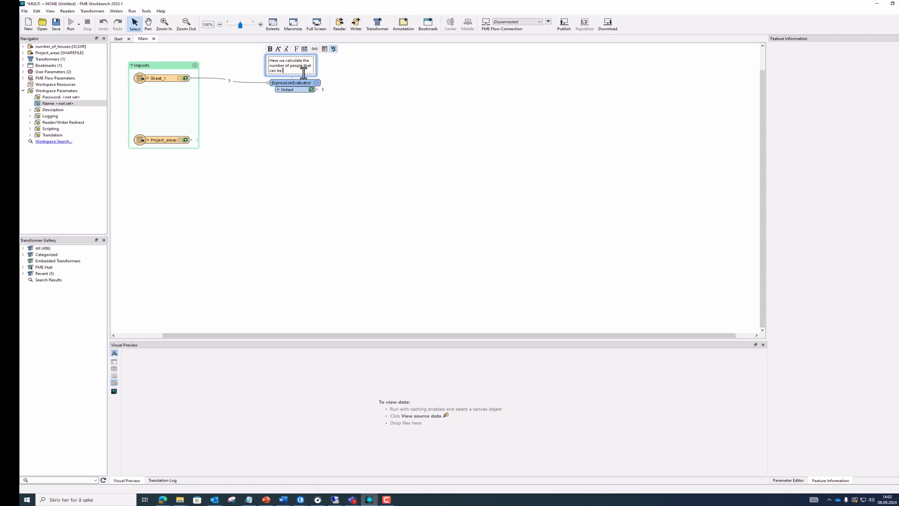
type(" housed within the various")
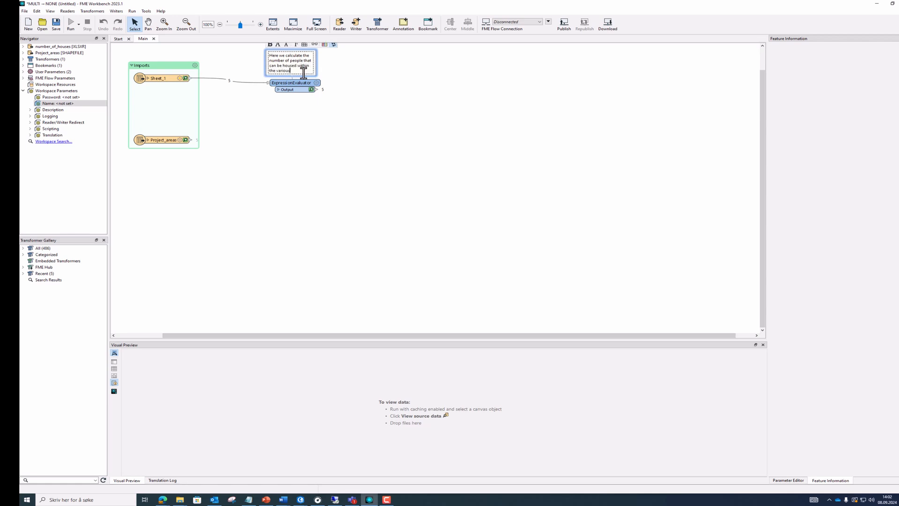
type(" project areas.")
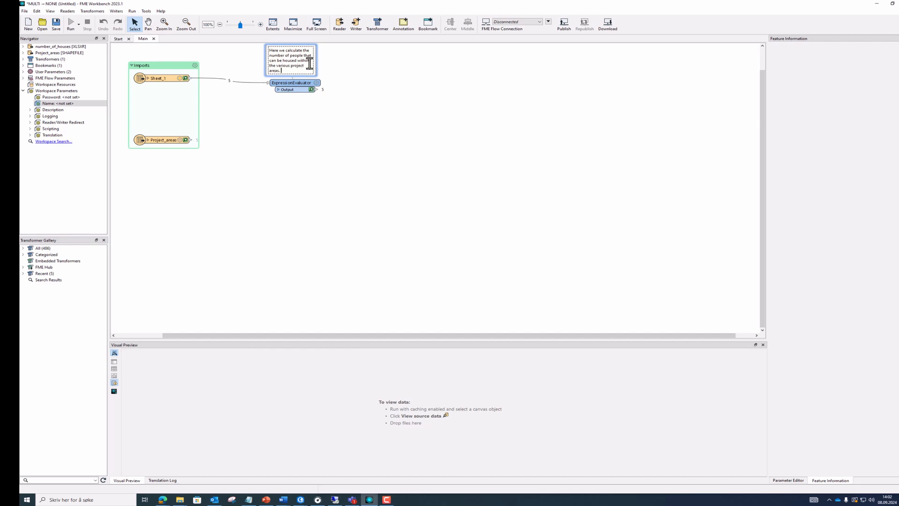
left_click_drag(300, 85, 300, 90)
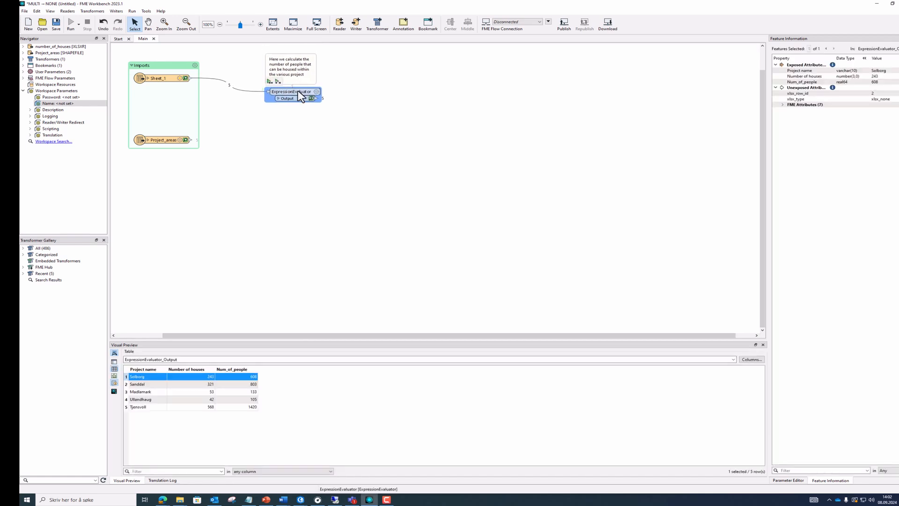
- Rename the ExpressionEvaluator transformer as Something_more_descriptive_for_the_expression_evaluator and apply its parameters
double_click(300, 91)
left_click(488, 161)
left_click_drag(488, 161, 421, 163)
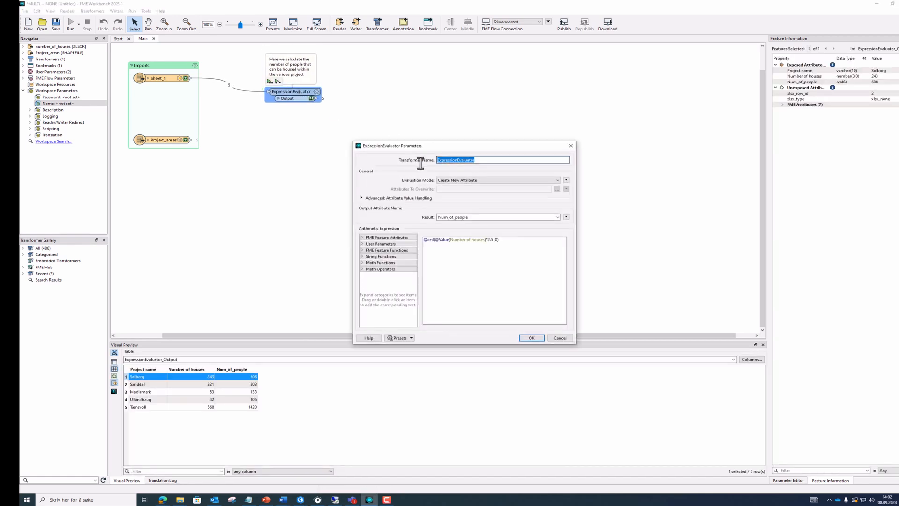
left_click(471, 160)
left_click_drag(493, 162, 437, 163)
type("Something_more_descriptive_for_the_expression_evaluator")
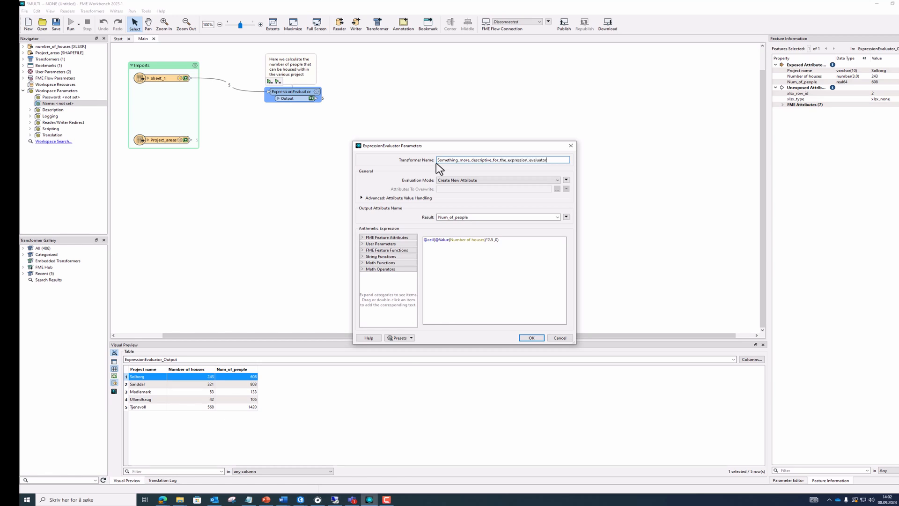
left_click(532, 338)
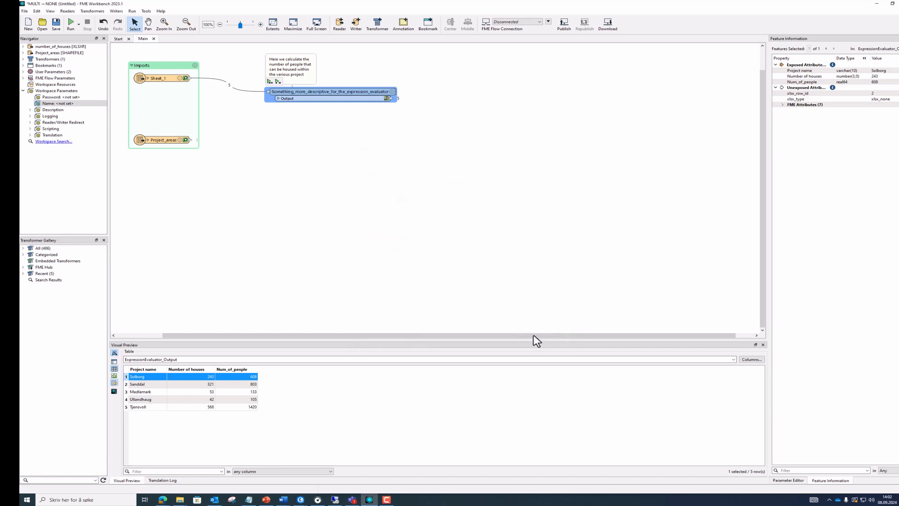
- Align the renamed transformer horizontally with Sheet_1 and reposition its annotation above the middle of the transformer
left_click_drag(342, 92, 324, 79)
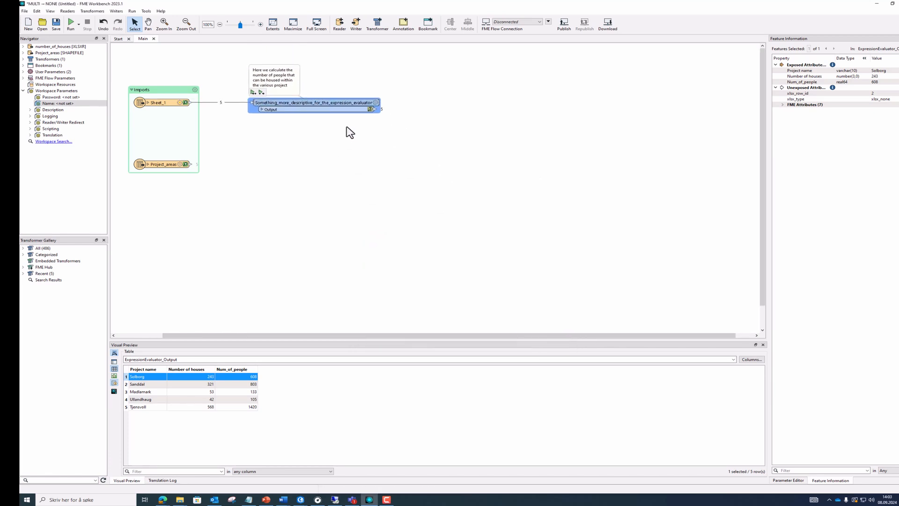
left_click(347, 118)
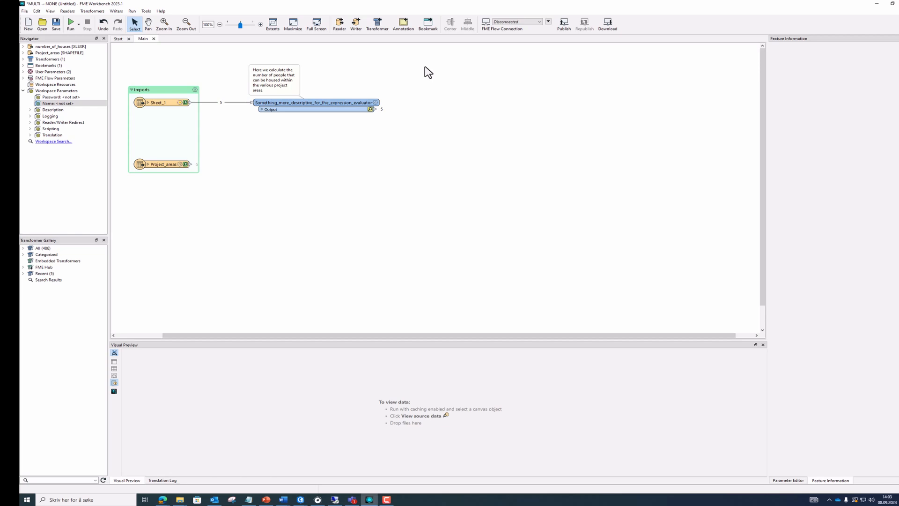
left_click_drag(288, 82, 322, 70)
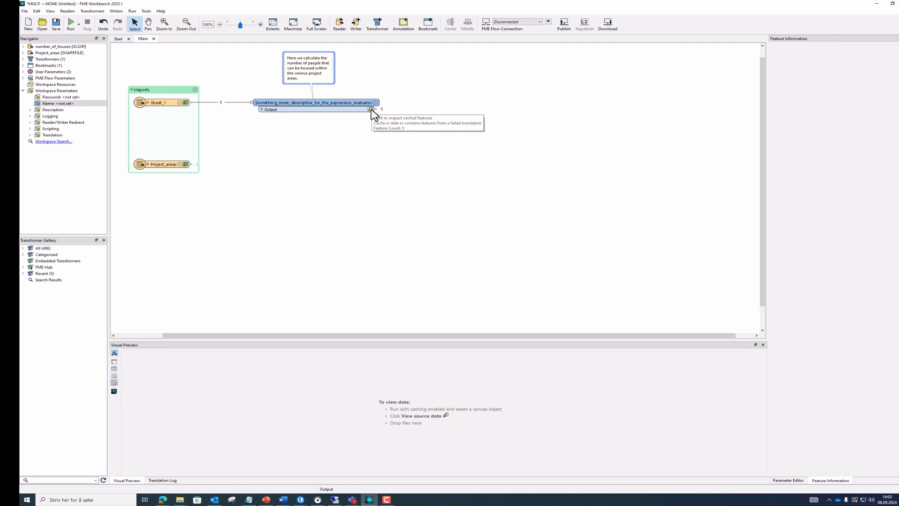
- Run the workspace up to the renamed expression evaluator to refresh its cached output
left_click(338, 102)
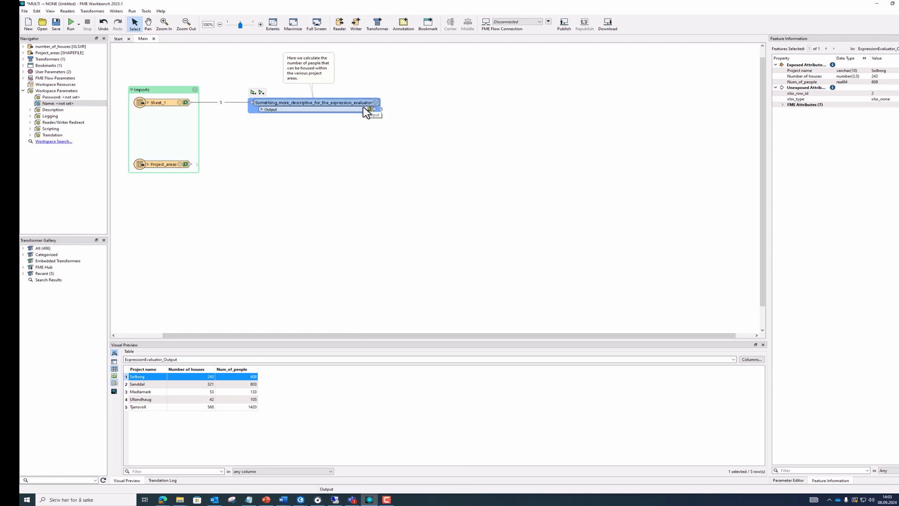
left_click(260, 93)
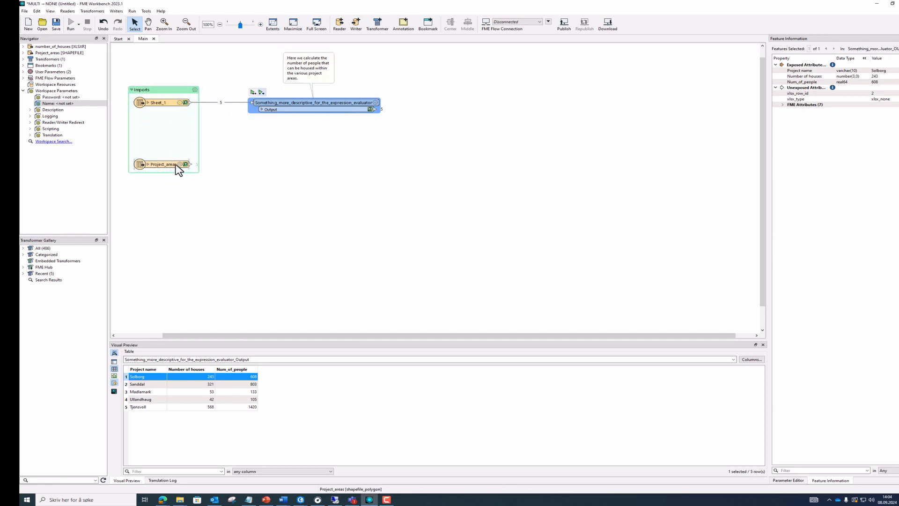
- Add a FeatureMerger transformer and place it unconnected, below and to the right of the renamed expression evaluator
mouse_move(178, 169)
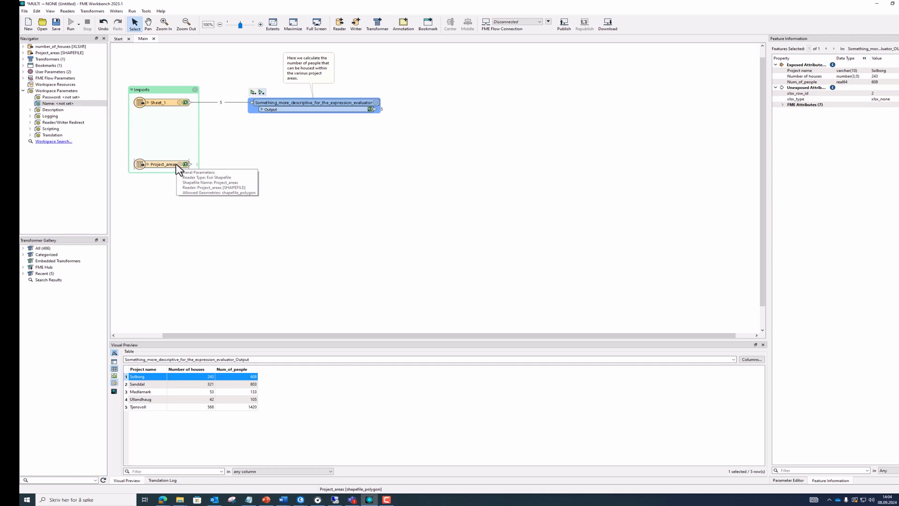
type("feature")
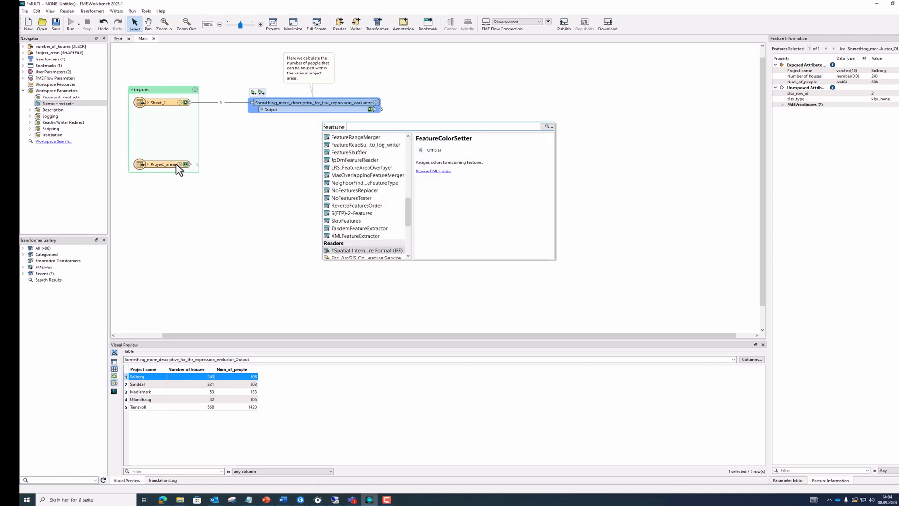
type(" mer")
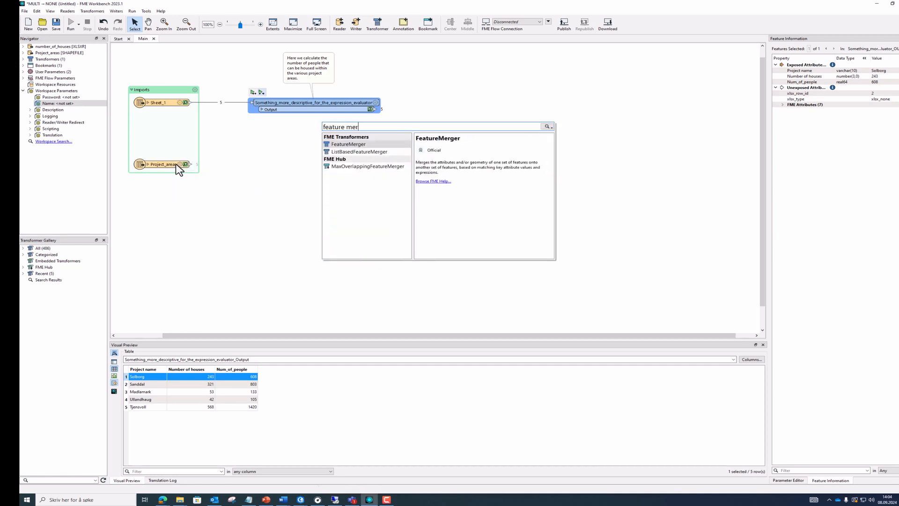
double_click(366, 145)
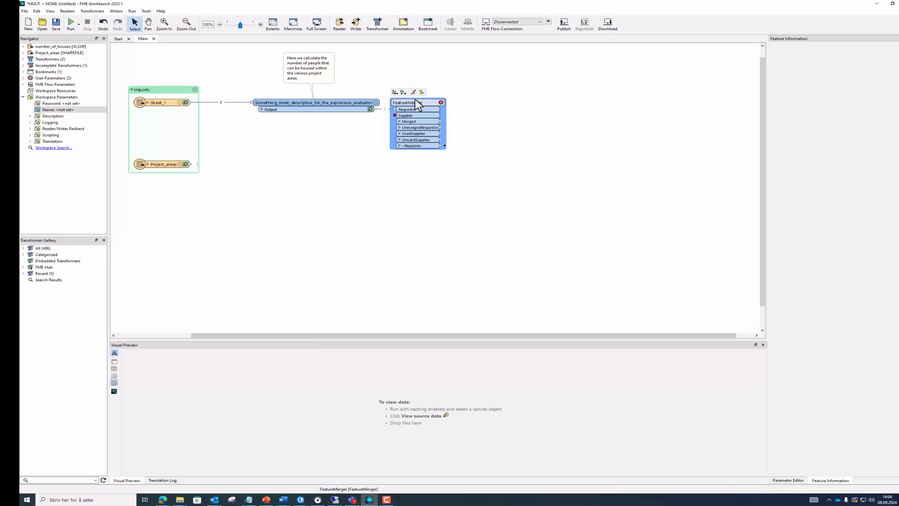
left_click_drag(413, 102, 484, 151)
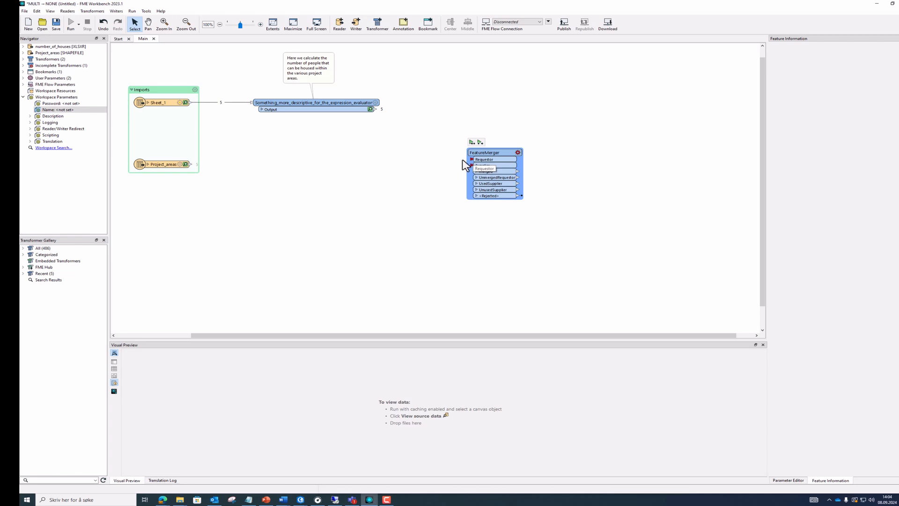
left_click(425, 156)
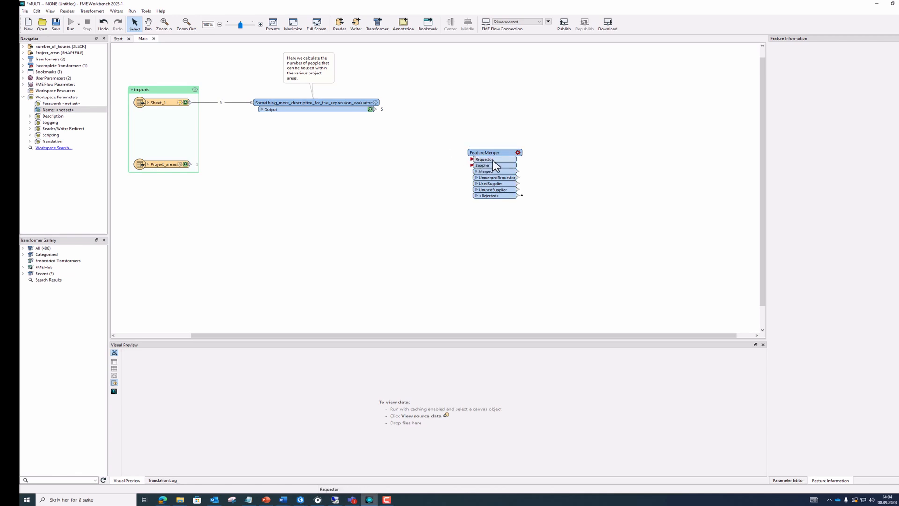
- Connect Project_areas to the FeatureMerger's Requestor port and the expression evaluator's Output to its Supplier port
mouse_move(505, 160)
mouse_move(191, 165)
left_mouse_down()
mouse_move(428, 178)
mouse_move(472, 160)
left_mouse_up()
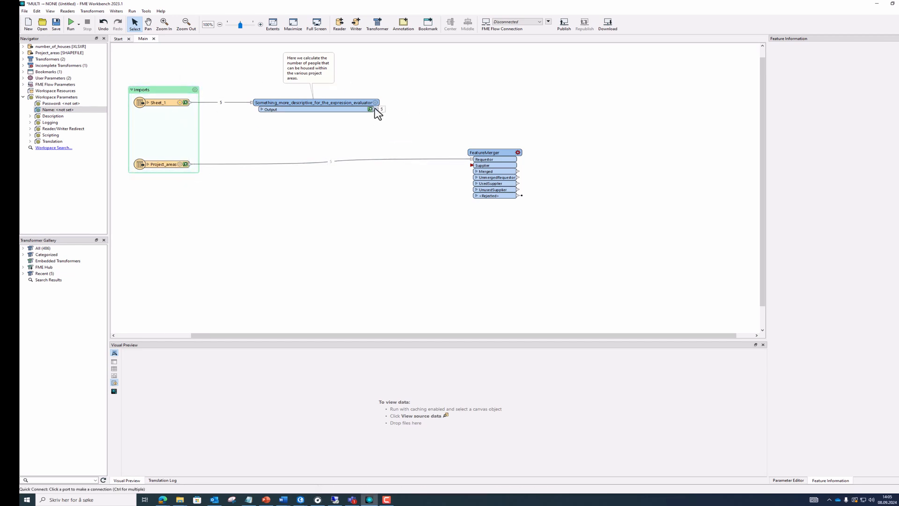
mouse_move(373, 110)
left_mouse_down()
mouse_move(445, 169)
mouse_move(474, 167)
left_mouse_up()
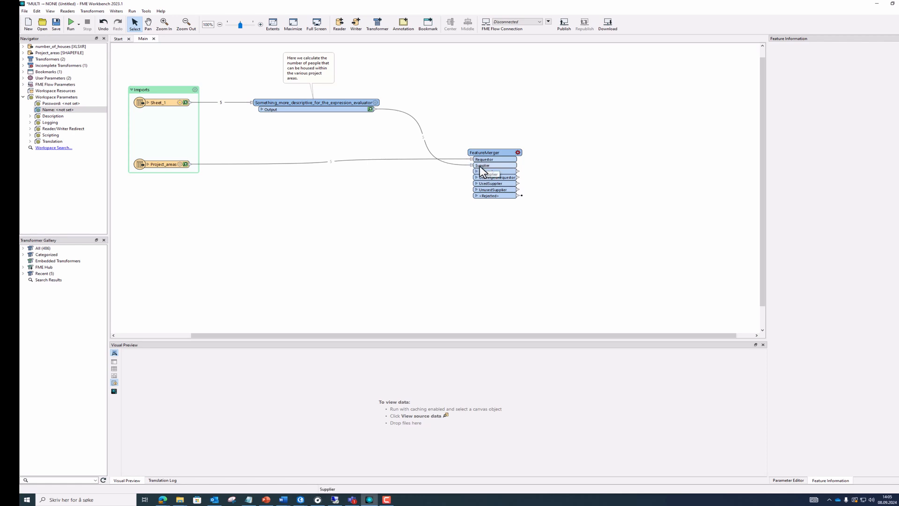
- Open the FeatureMerger parameters and set the Requestor join attribute to Name
left_click(517, 153)
left_click(517, 153)
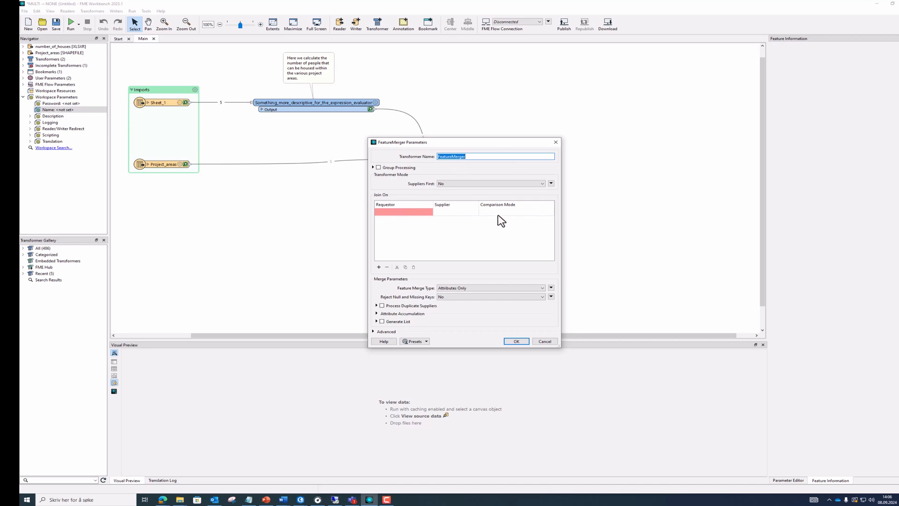
left_click(423, 213)
left_click(429, 211)
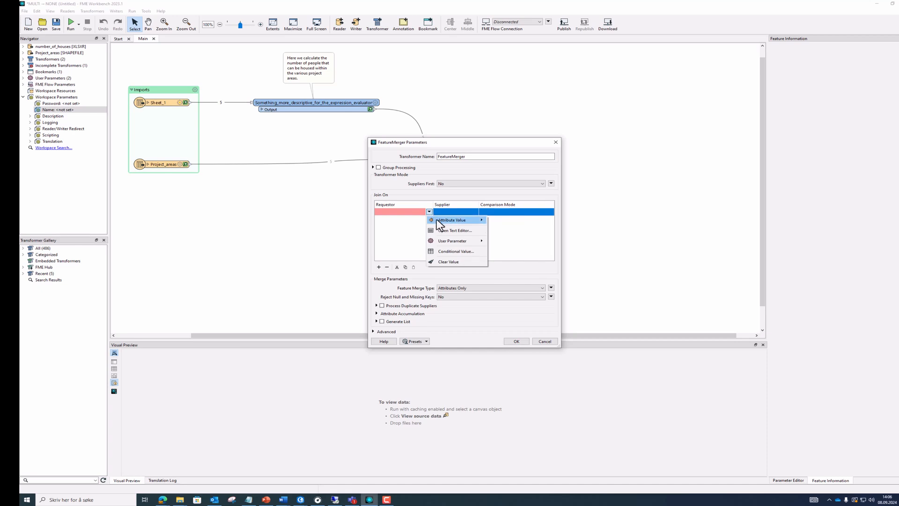
mouse_move(438, 223)
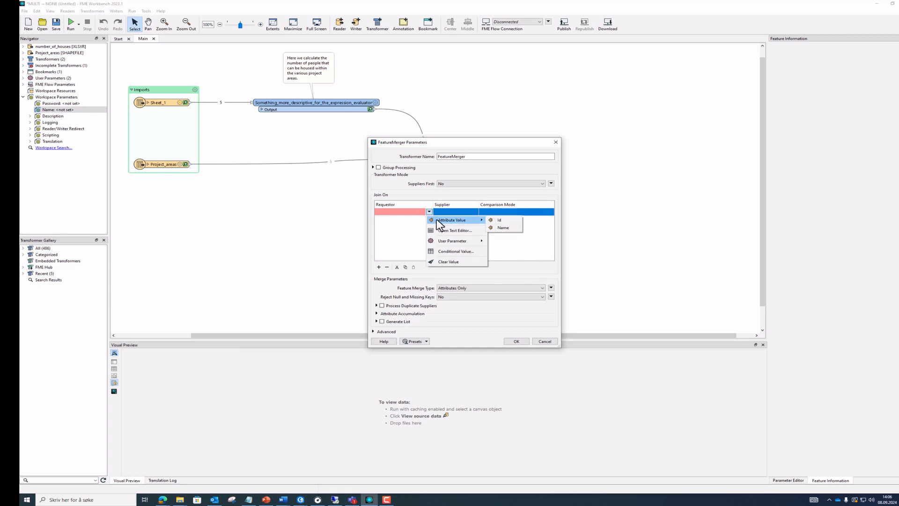
left_click(503, 228)
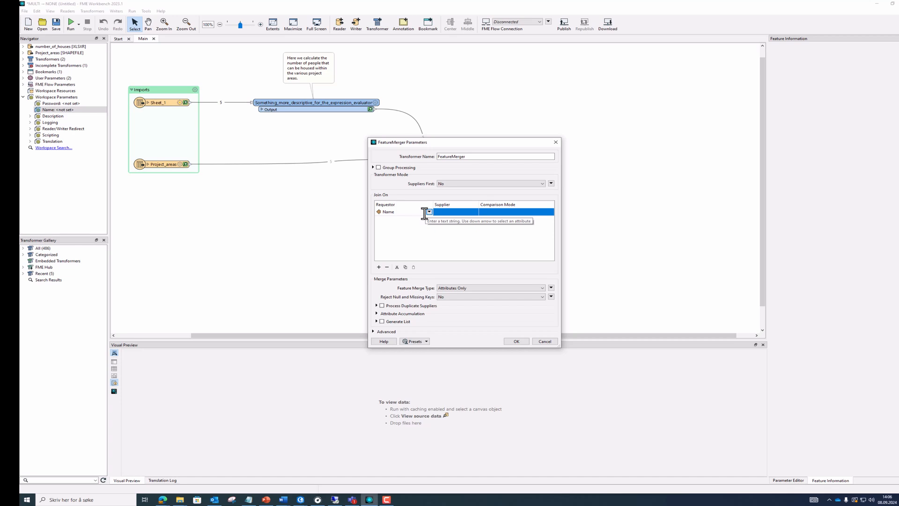
- Set the Supplier join attribute to Project name, keep the comparison mode Automatic and apply the FeatureMerger parameters
left_click(473, 211)
left_click(476, 212)
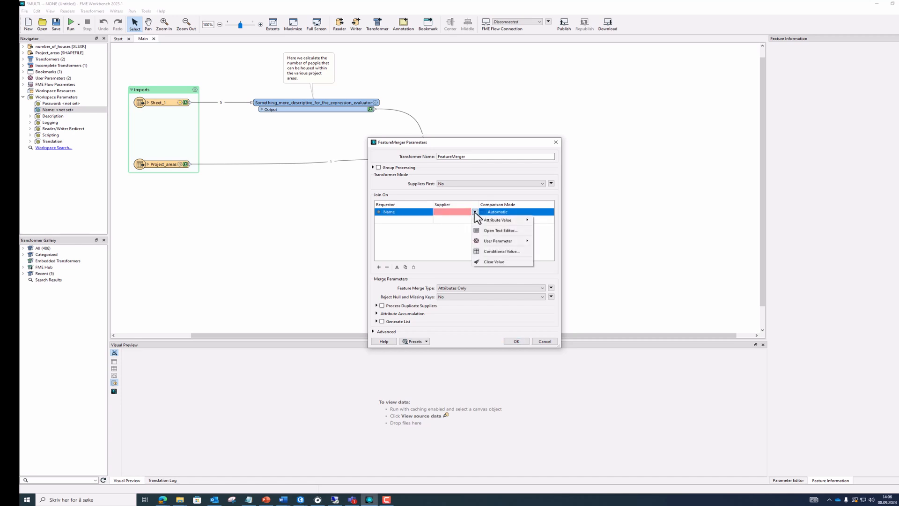
mouse_move(511, 220)
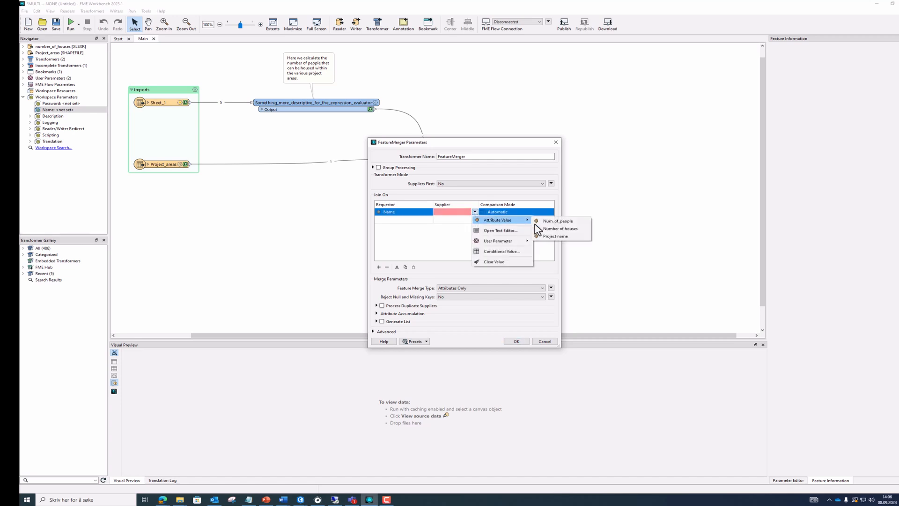
left_click(570, 238)
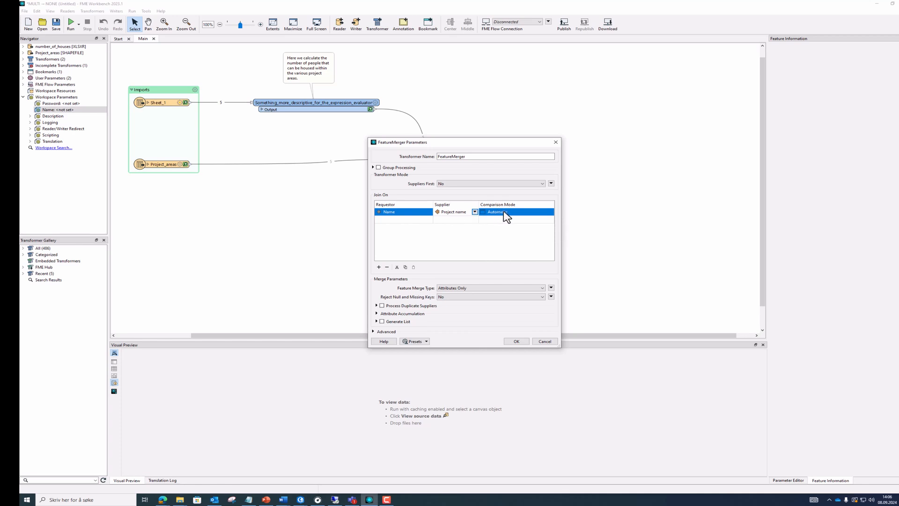
left_click(486, 213)
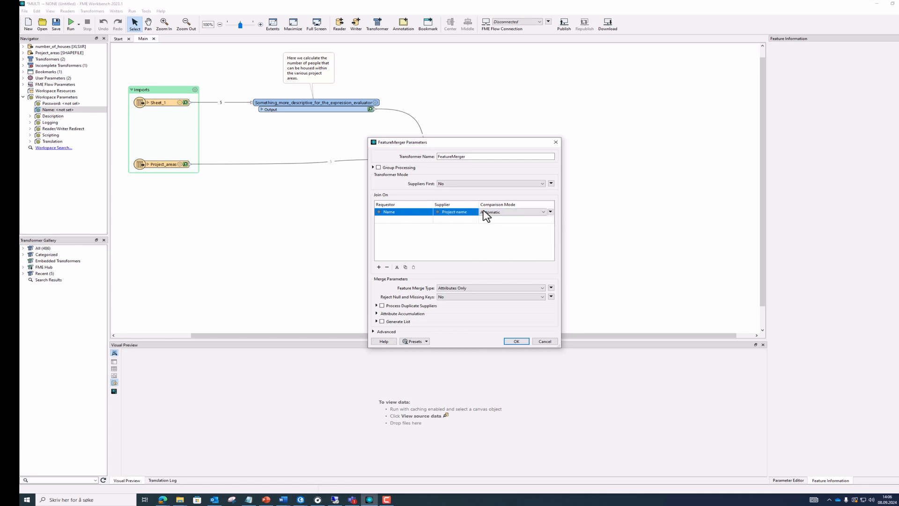
left_click(495, 214)
left_click(503, 218)
left_click(515, 341)
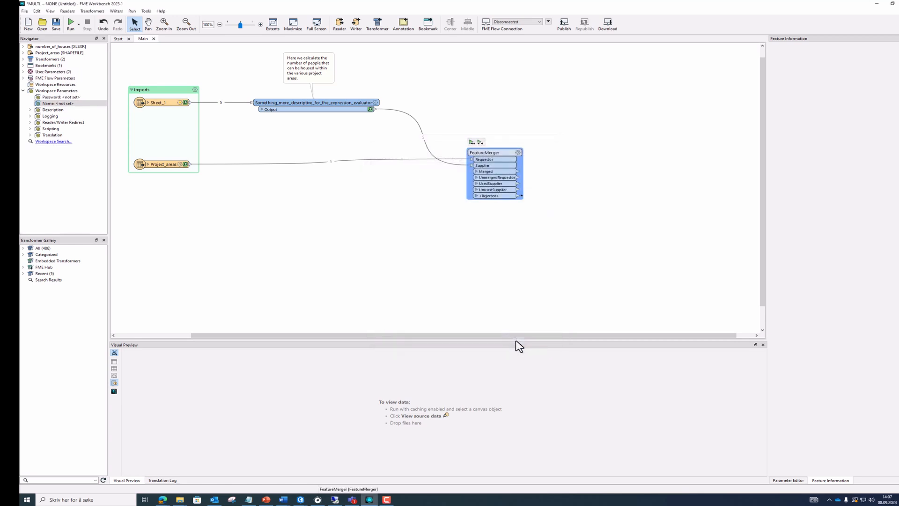
- Run the workspace up to the FeatureMerger and inspect the features from its Merged output
left_click(480, 142)
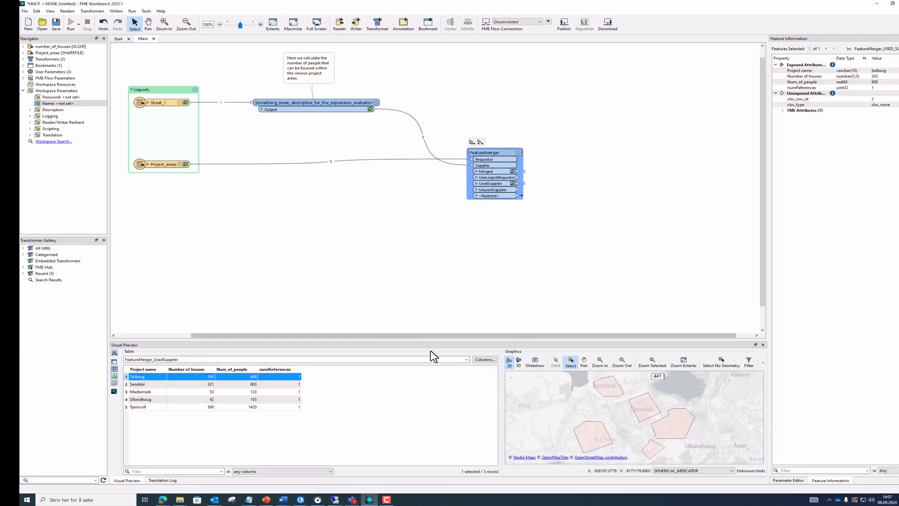
left_click(512, 171)
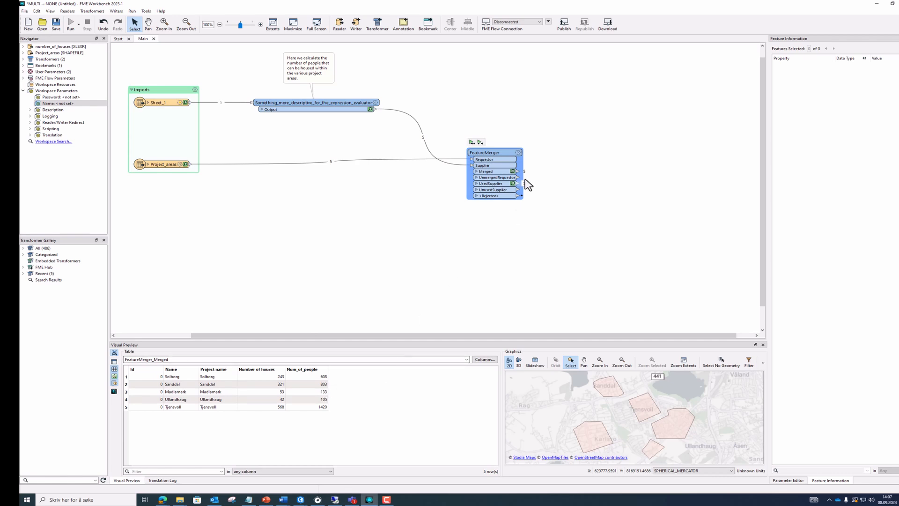
- Add an AttributeManager transformer and connect the FeatureMerger's Merged port to its input
left_click(571, 192)
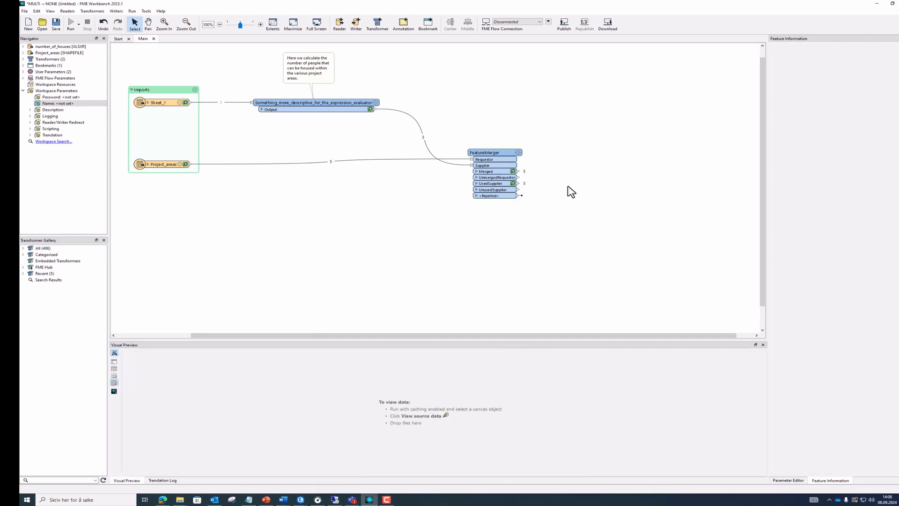
type("attribute manager")
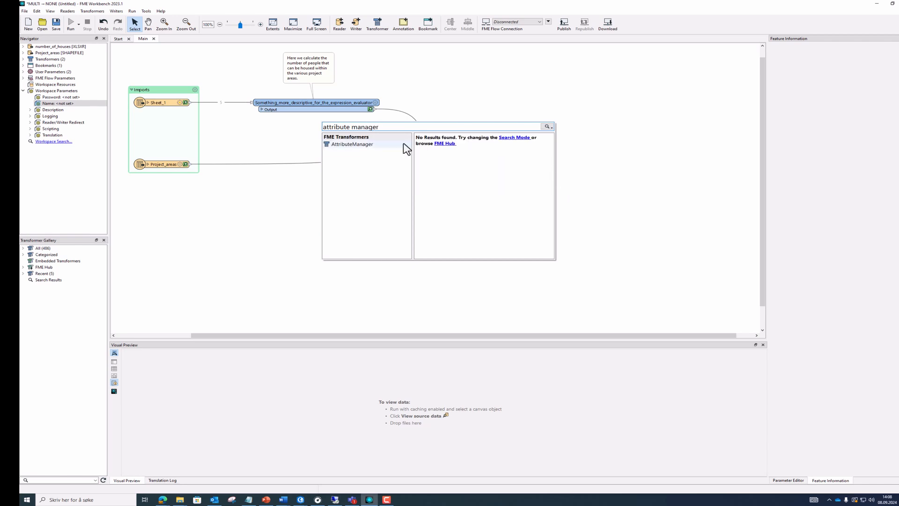
double_click(371, 145)
left_click_drag(414, 157, 518, 171)
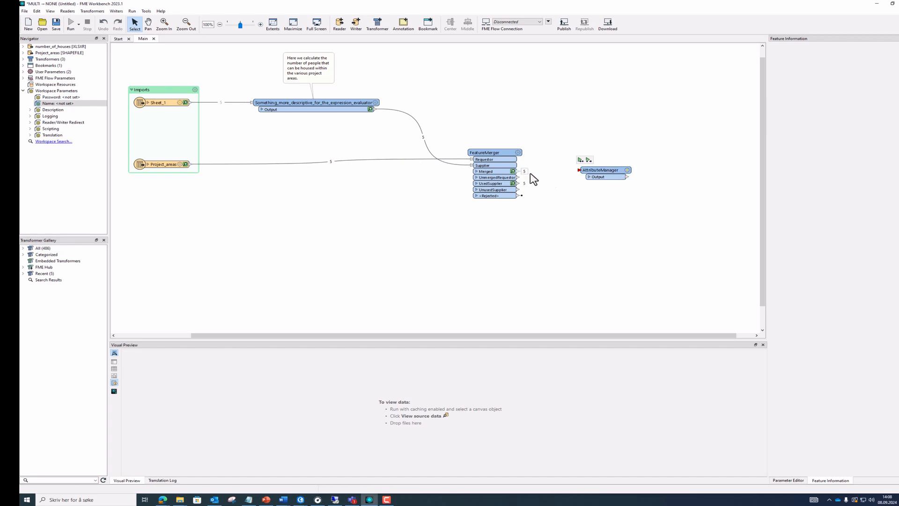
- Set the action for the Name attribute to Remove in the AttributeManager parameters and apply them
left_click(627, 171)
left_click_drag(514, 185, 486, 197)
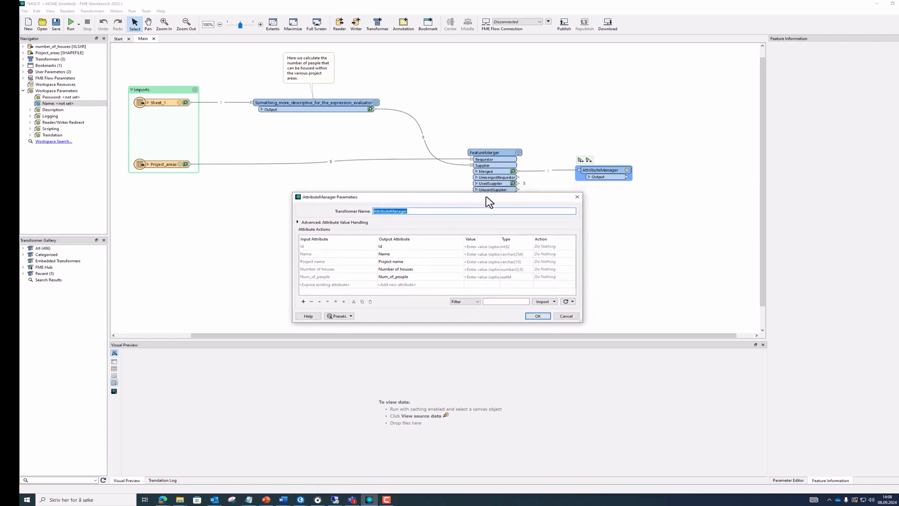
left_click(577, 254)
left_click(572, 248)
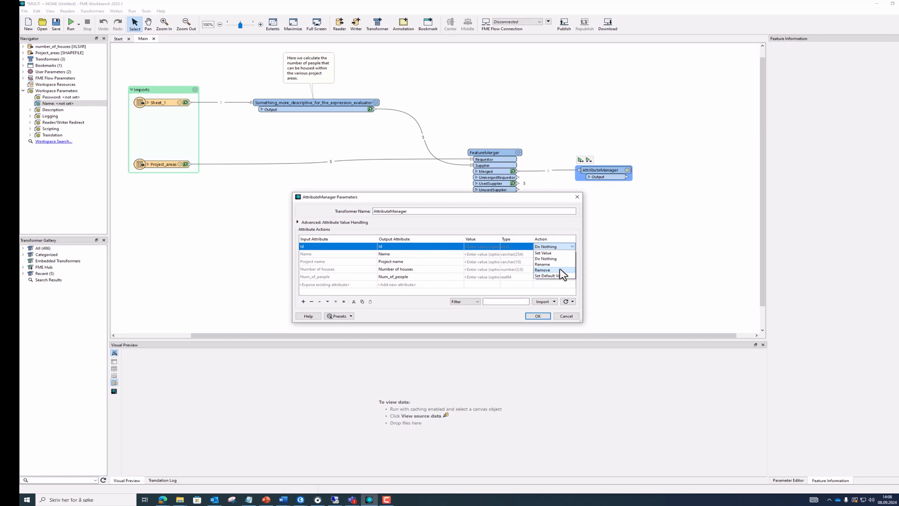
left_click(564, 248)
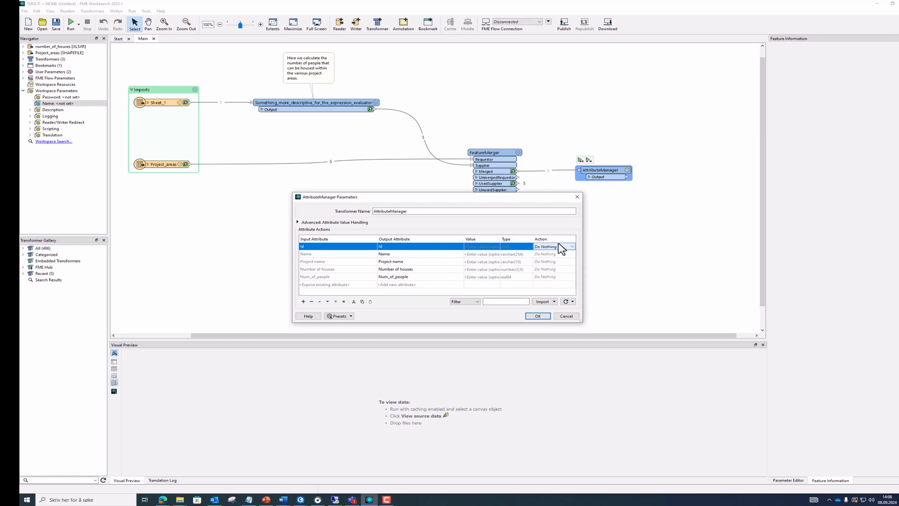
left_click(319, 256)
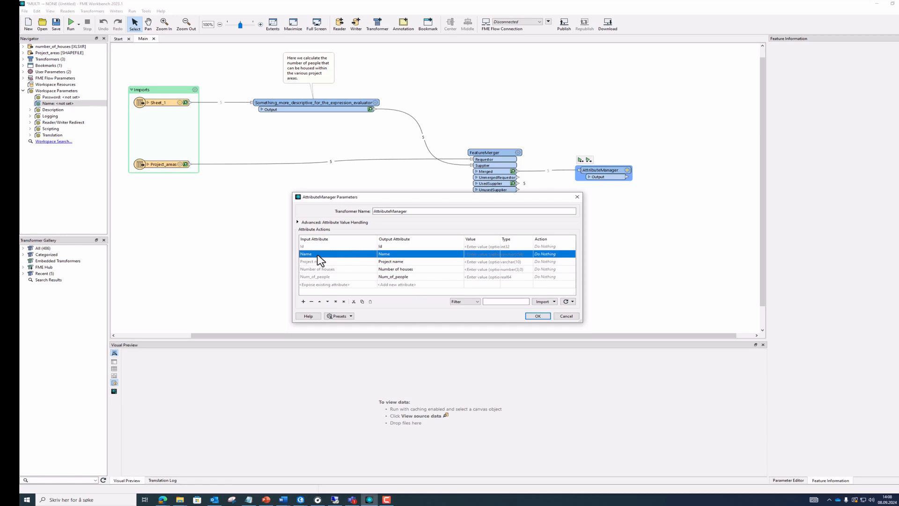
left_click(323, 262)
left_click(320, 256)
left_click(571, 257)
left_click(572, 255)
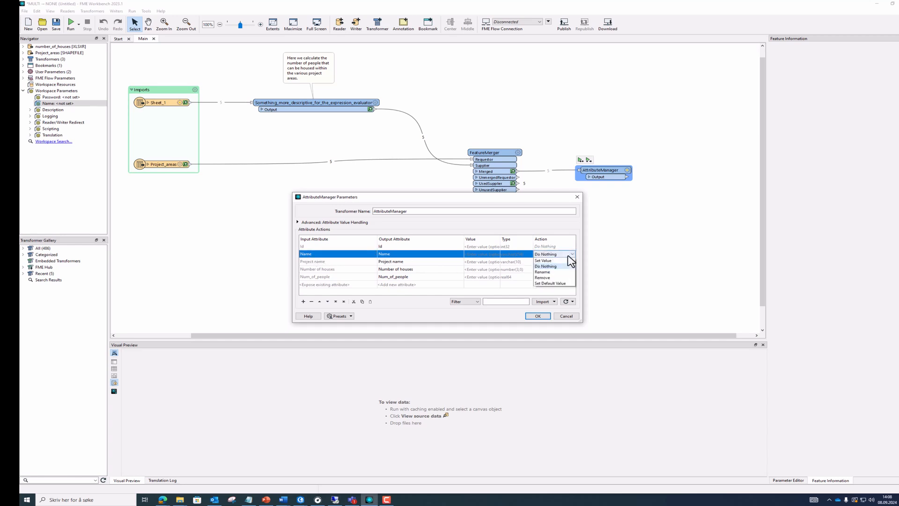
left_click(552, 277)
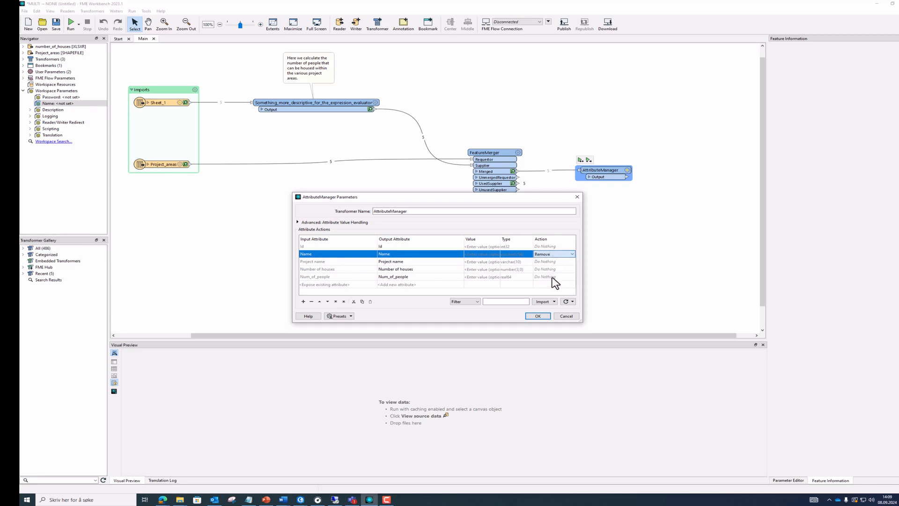
left_click(538, 316)
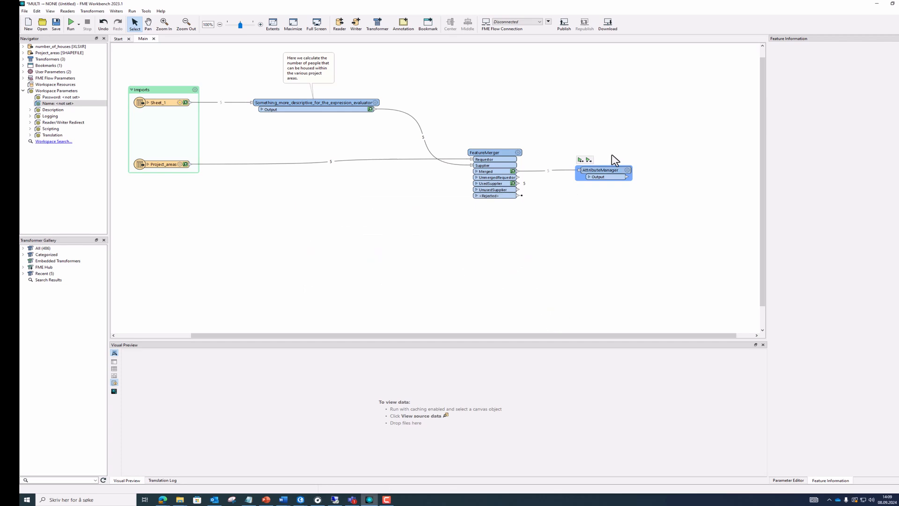
- Run the AttributeManager to inspect its output, and move the FeatureMerger and AttributeManager closer to the imports
left_click(589, 160)
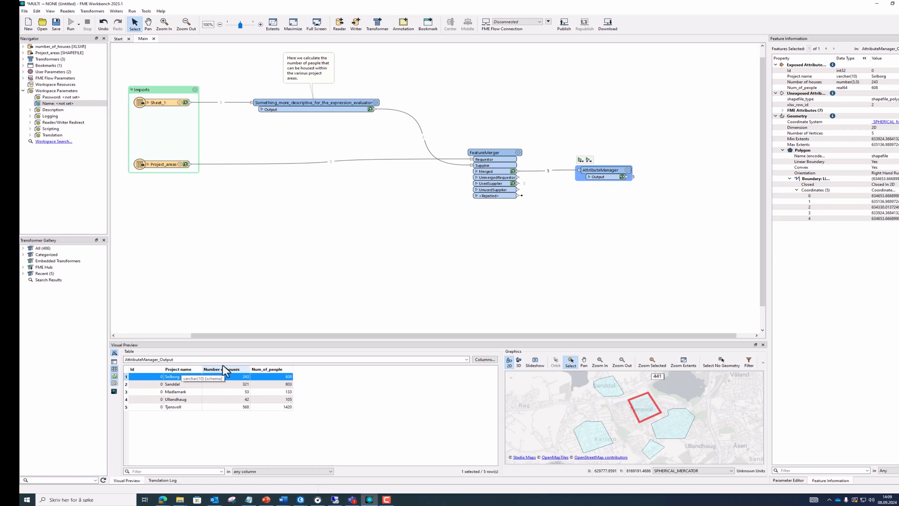
left_click_drag(500, 153, 466, 152)
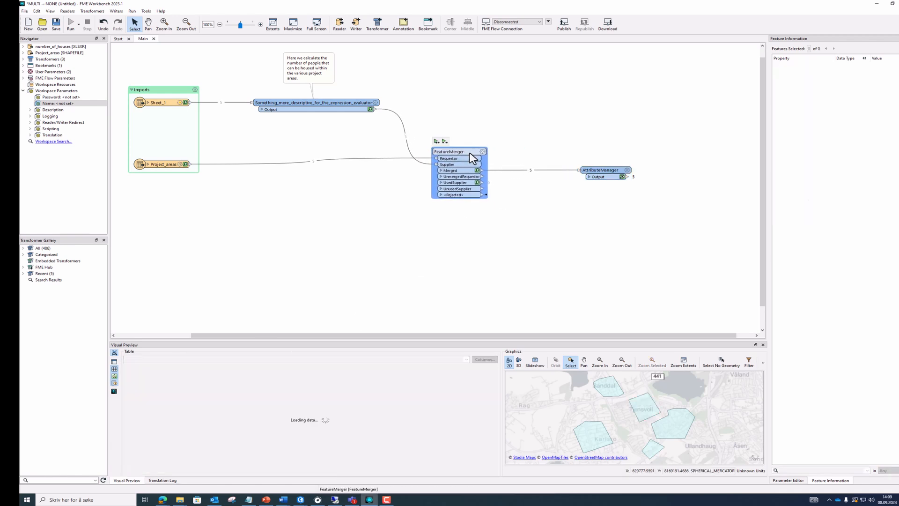
left_click_drag(603, 170, 555, 170)
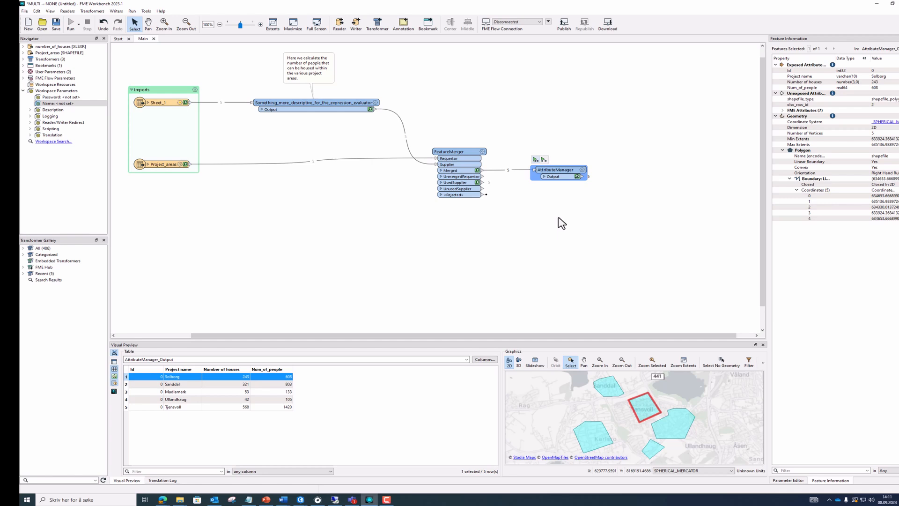
- Rename the Num_of_people attribute to "Number of people" in the AttributeManager and apply the parameters
double_click(556, 171)
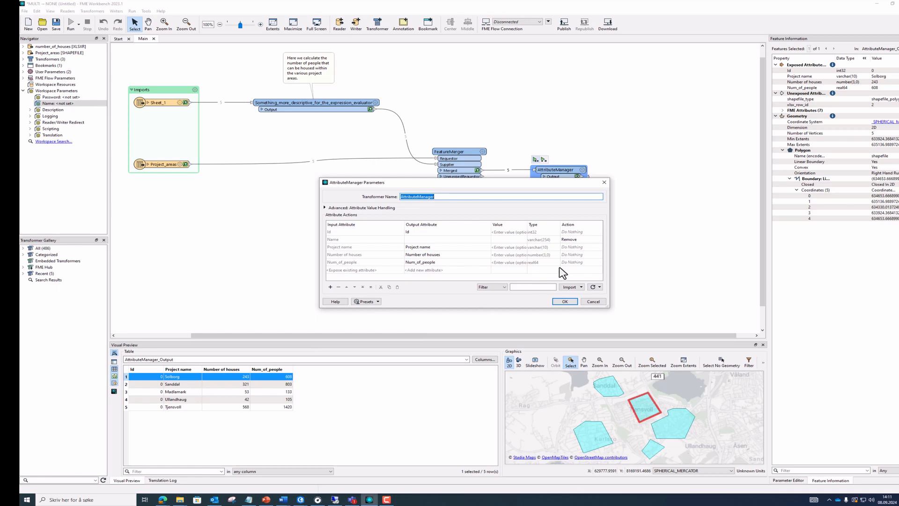
left_click(349, 262)
left_click(594, 267)
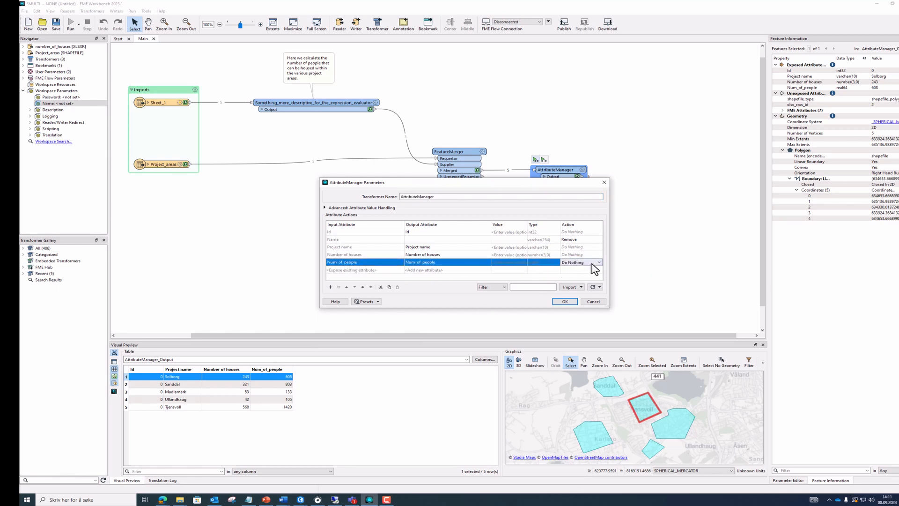
left_click(599, 262)
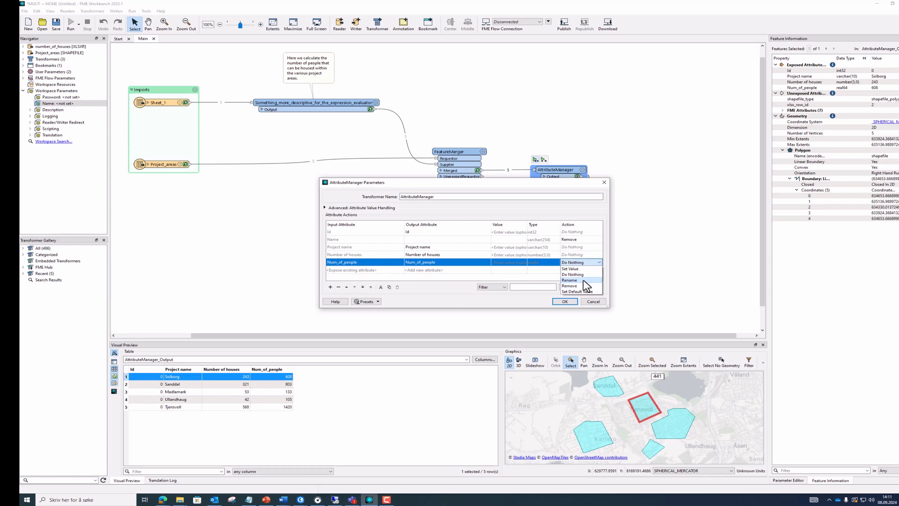
left_click(585, 280)
left_click(446, 263)
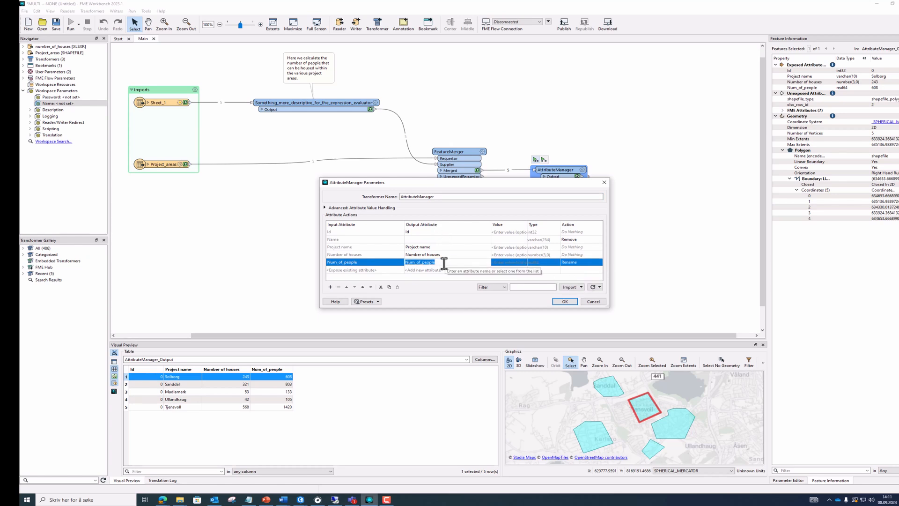
key("BackSpace")
type("Number of people")
key("Return")
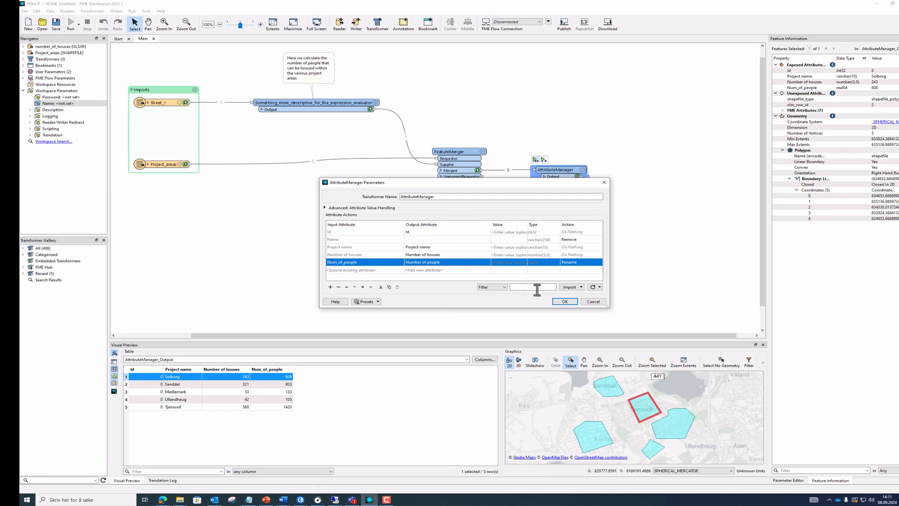
left_click(566, 302)
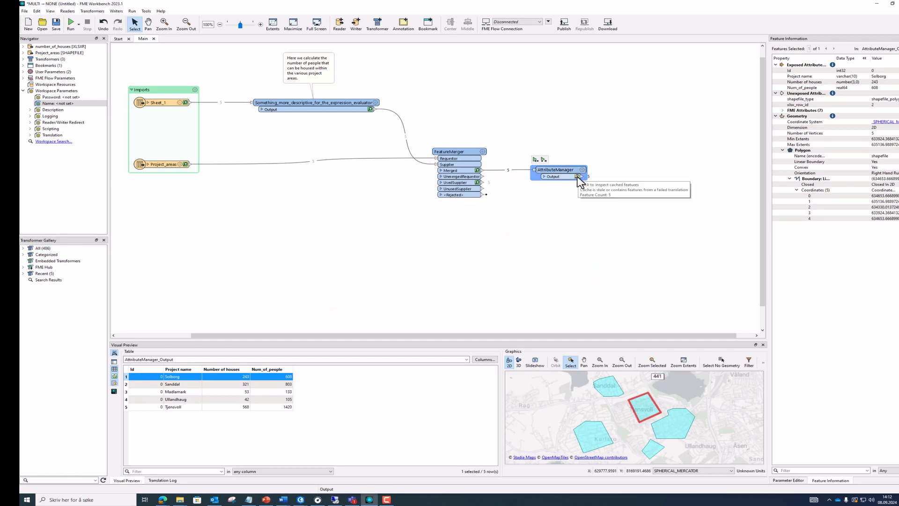
- Rerun the workspace to the AttributeManager and shift the FeatureMerger and AttributeManager to free canvas space after them
left_click(537, 160)
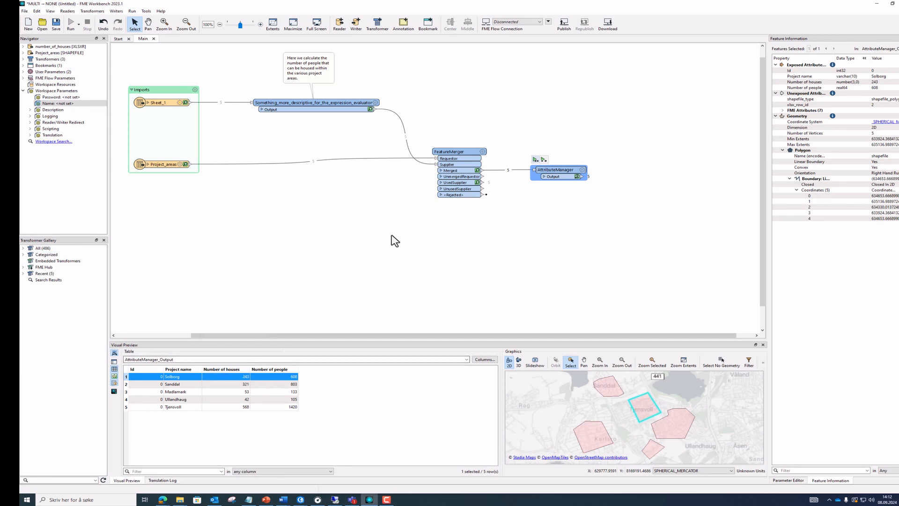
left_click_drag(445, 150, 405, 148)
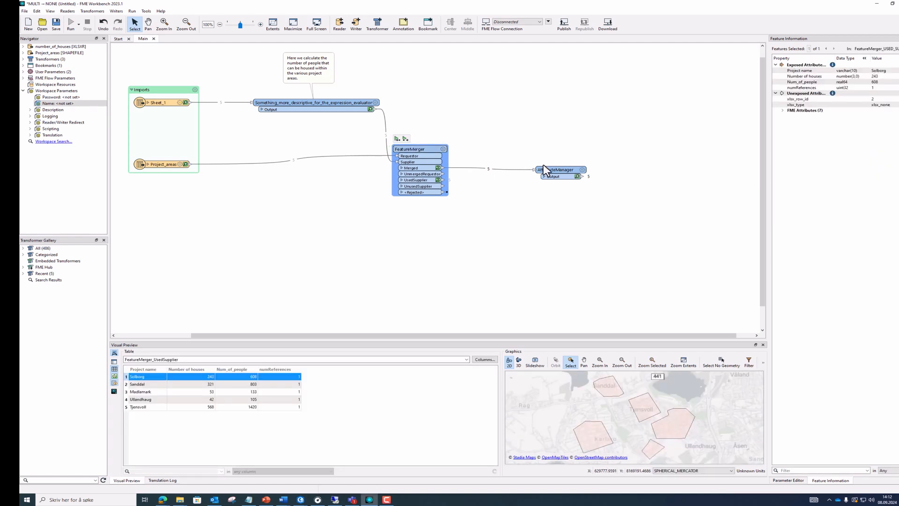
left_click_drag(555, 169, 509, 166)
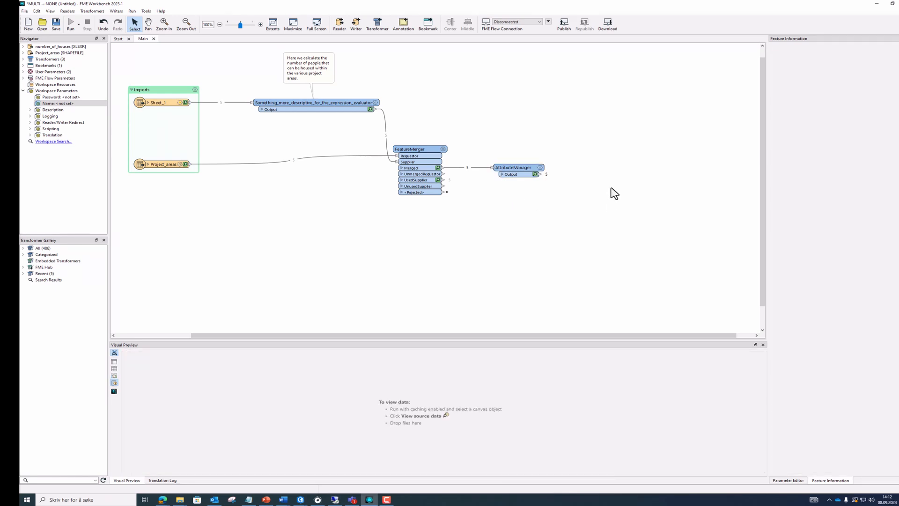
- Add a Tester transformer after the AttributeManager and connect the AttributeManager's Output port to it
type("tester")
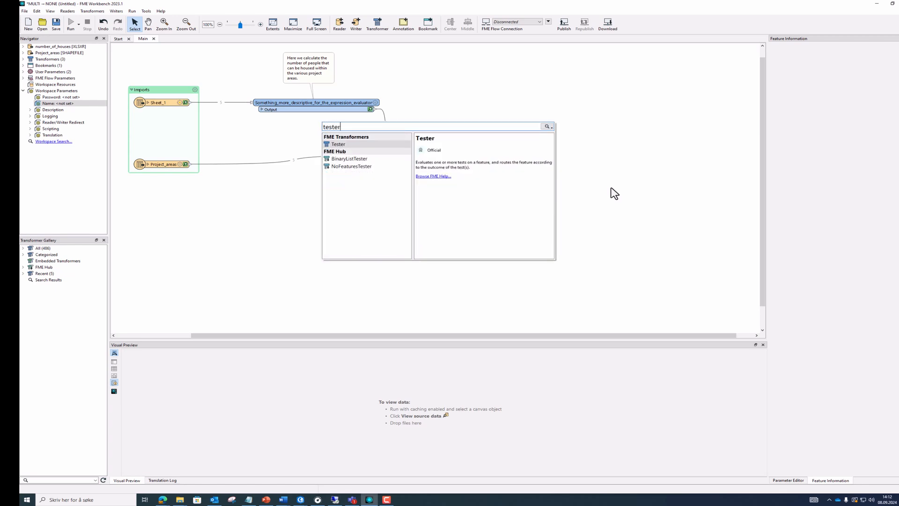
double_click(356, 144)
left_click_drag(358, 147, 603, 166)
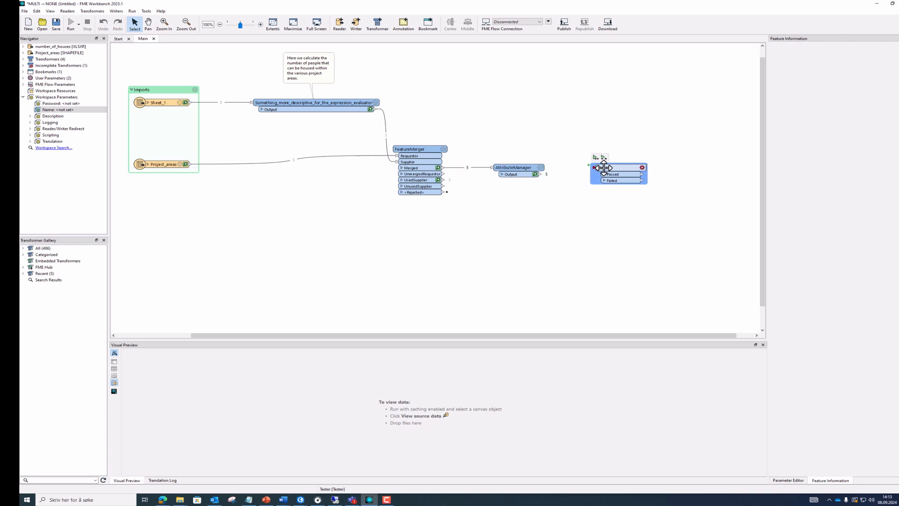
left_click_drag(539, 174, 597, 167)
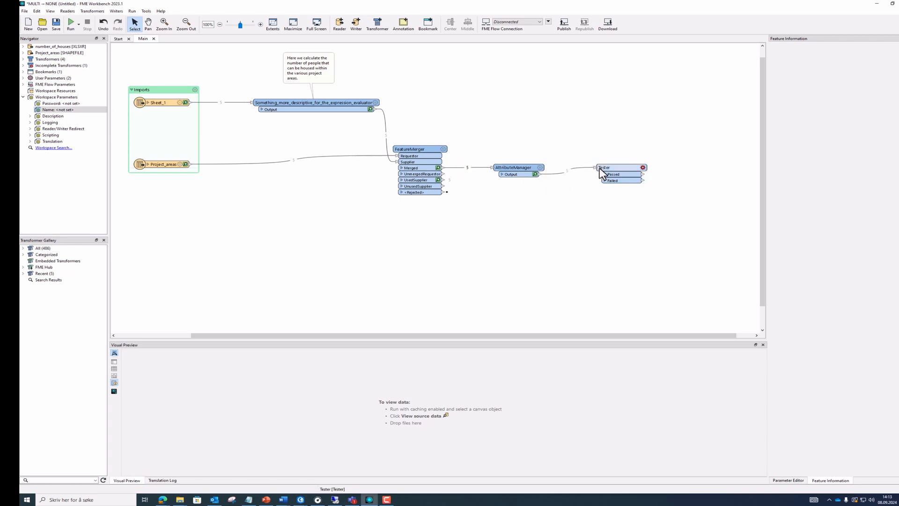
- Open the Tester parameters and set the first test clause's left value to the Number of people attribute
left_click(643, 168)
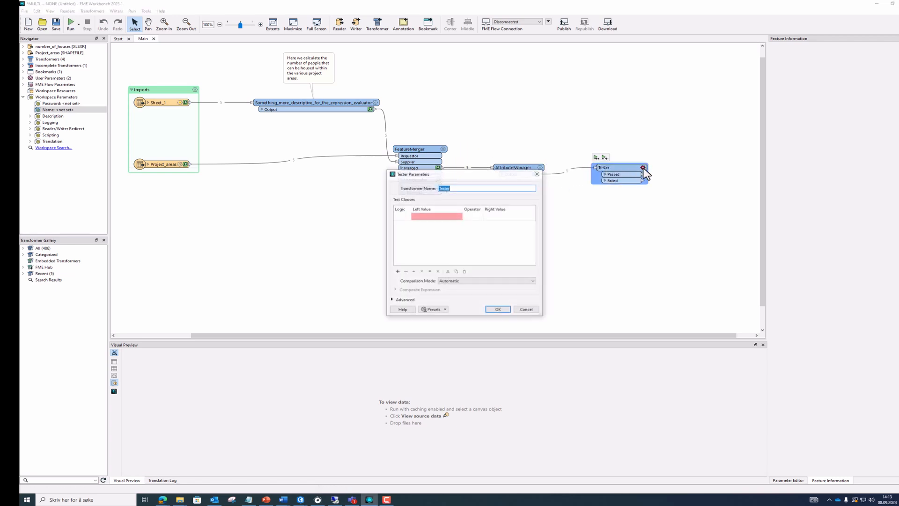
left_click(458, 218)
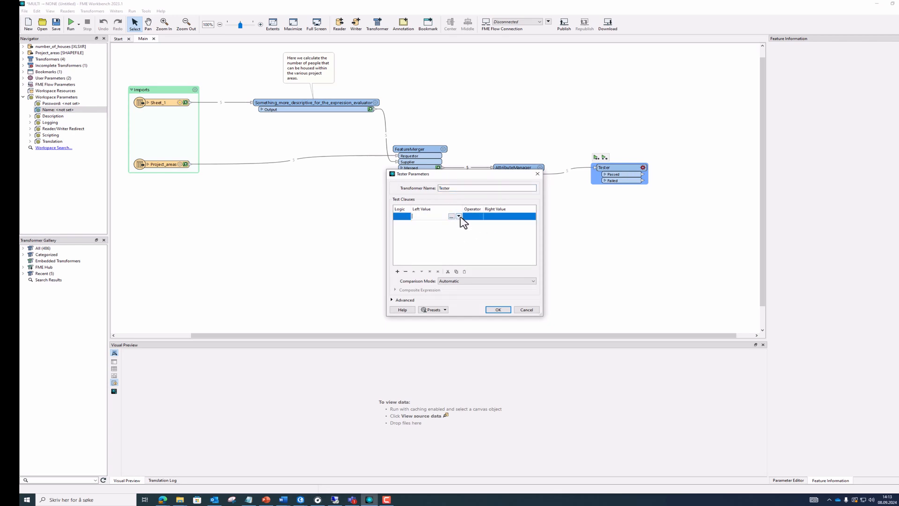
left_click(459, 217)
mouse_move(464, 224)
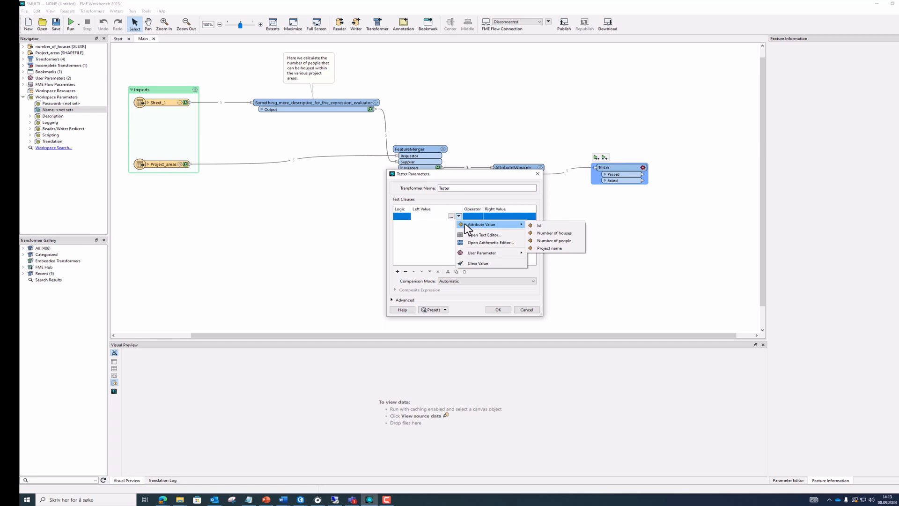
left_click(568, 242)
- Complete the Tester clause with operator >= and right value 650, apply it and run the Tester
left_click(491, 217)
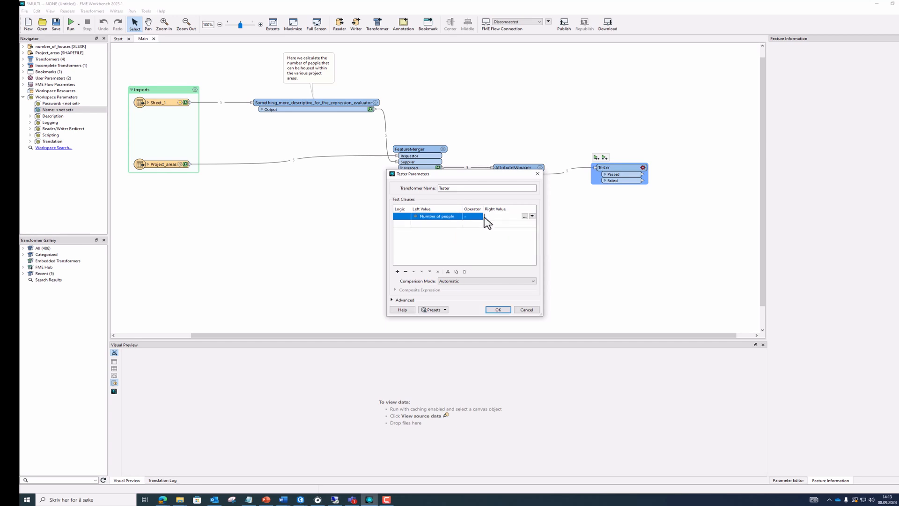
left_click(479, 216)
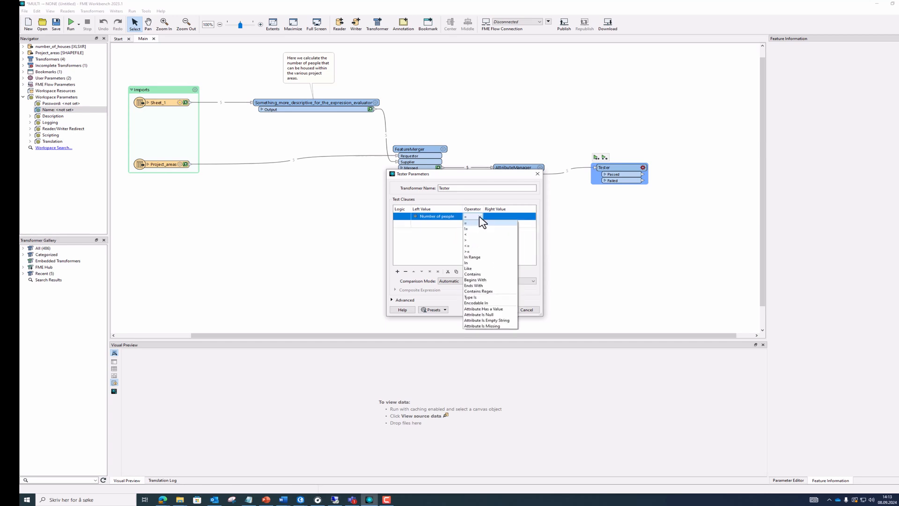
left_click(482, 252)
left_click(510, 216)
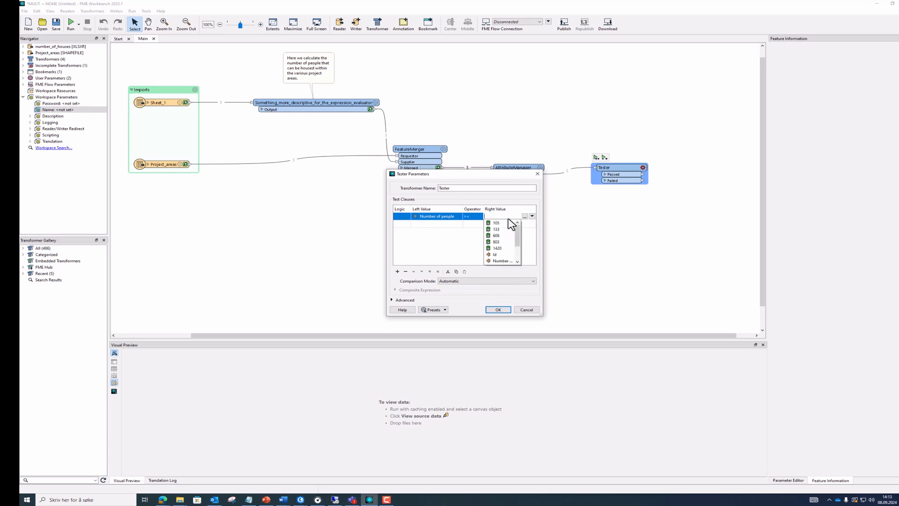
left_click(509, 216)
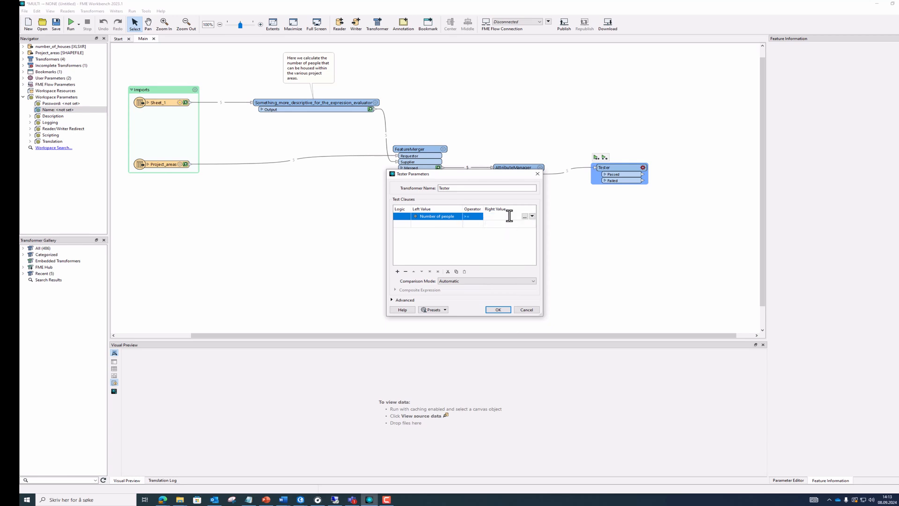
type("650")
left_click(511, 250)
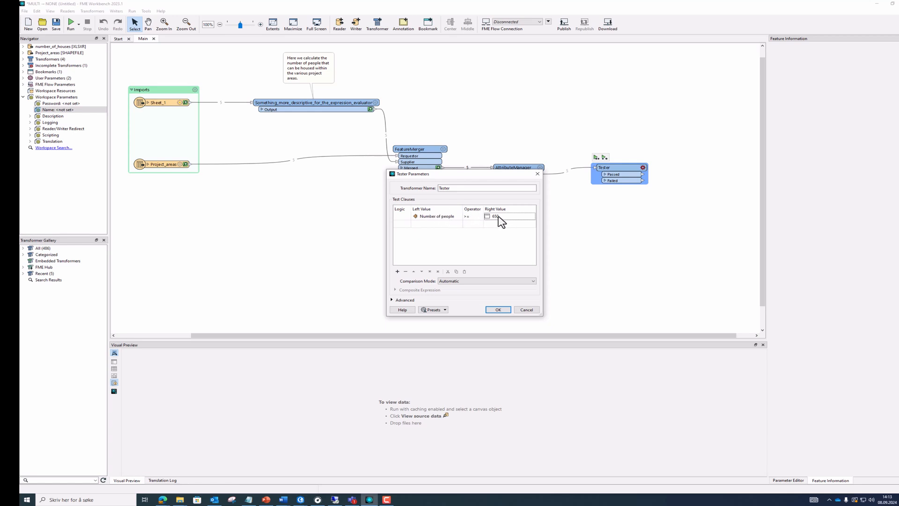
left_click(498, 309)
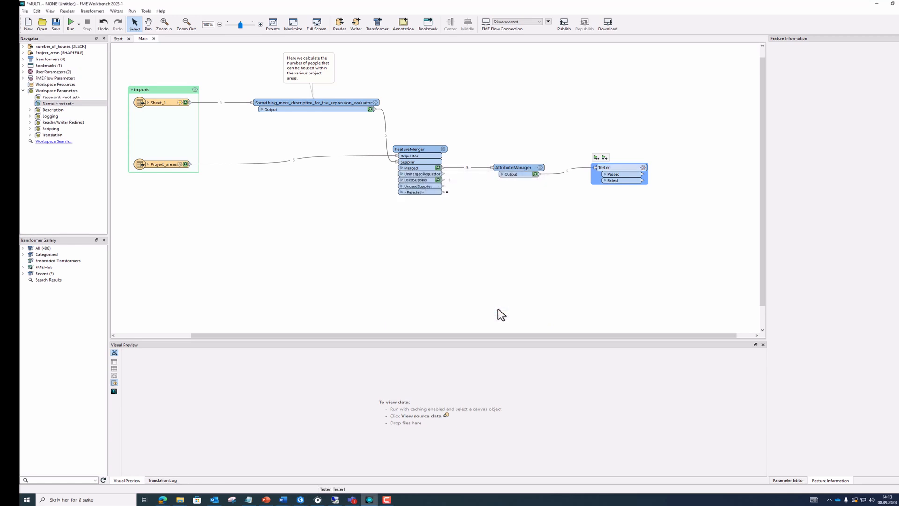
left_click(604, 158)
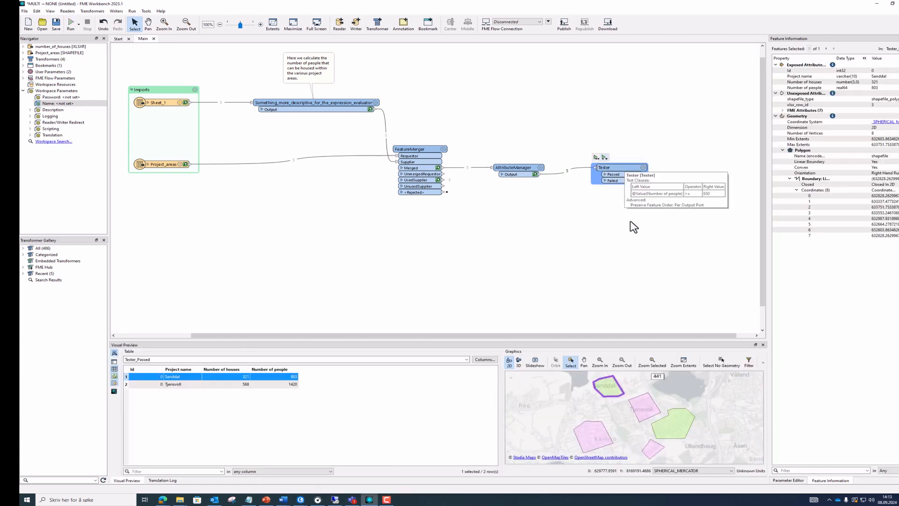
- Shift the Tester slightly away from the AttributeManager and inspect the features leaving its Passed port
left_click(712, 155)
left_click_drag(622, 166, 640, 163)
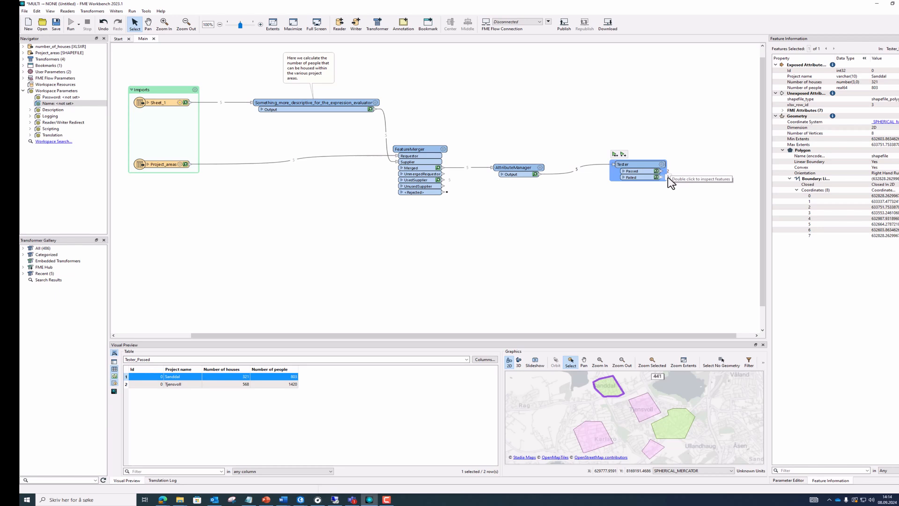
left_click(656, 171)
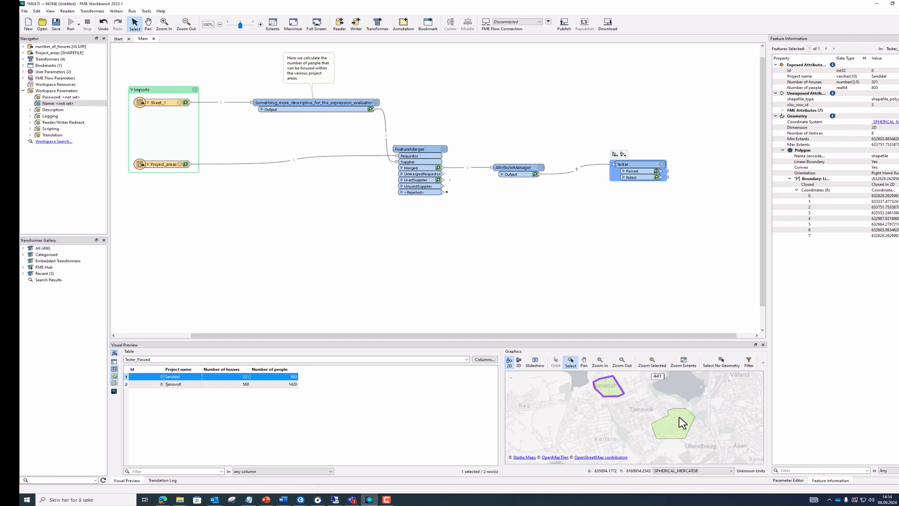
left_click(627, 402)
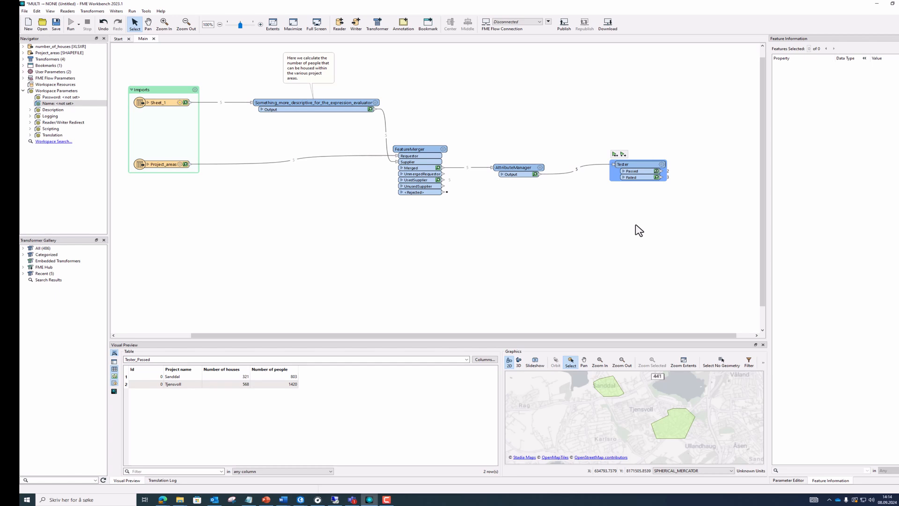
left_click(498, 74)
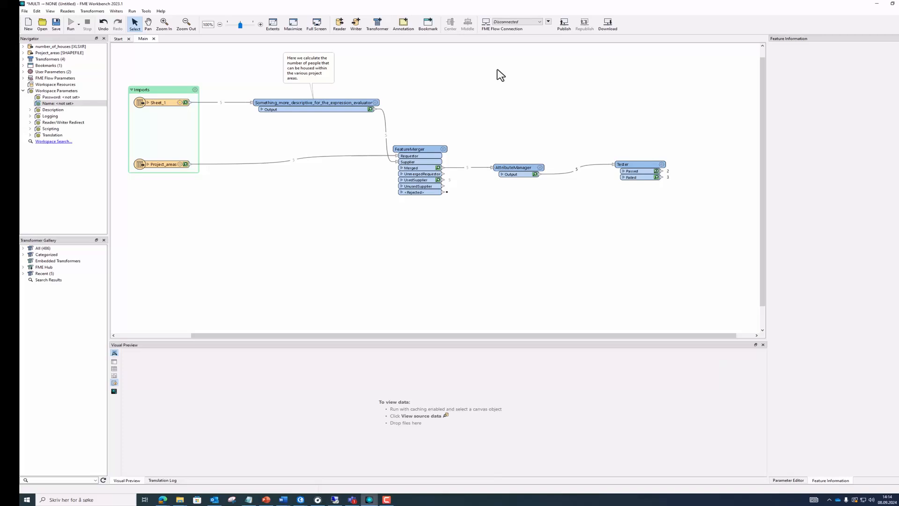
- Start adding a writer and set its format to Autodesk AutoCAD DWG/DXF
left_click(355, 24)
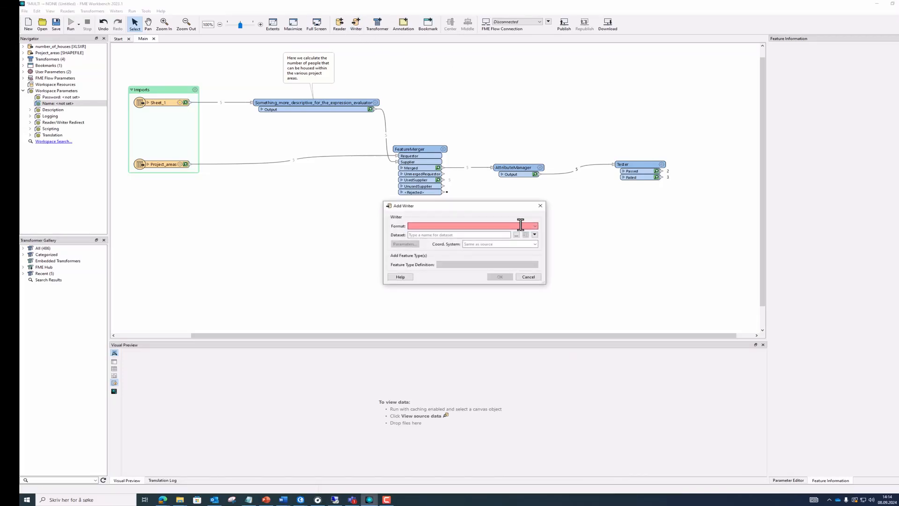
type("dw")
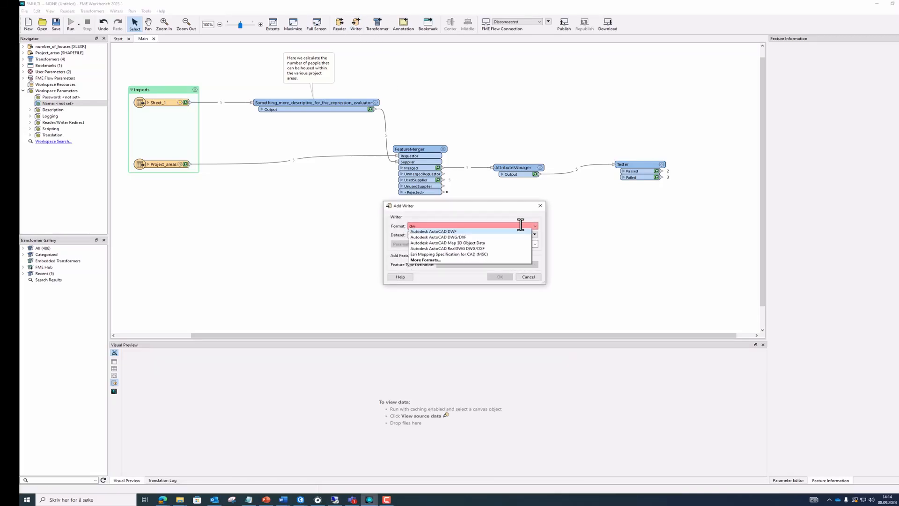
type("g")
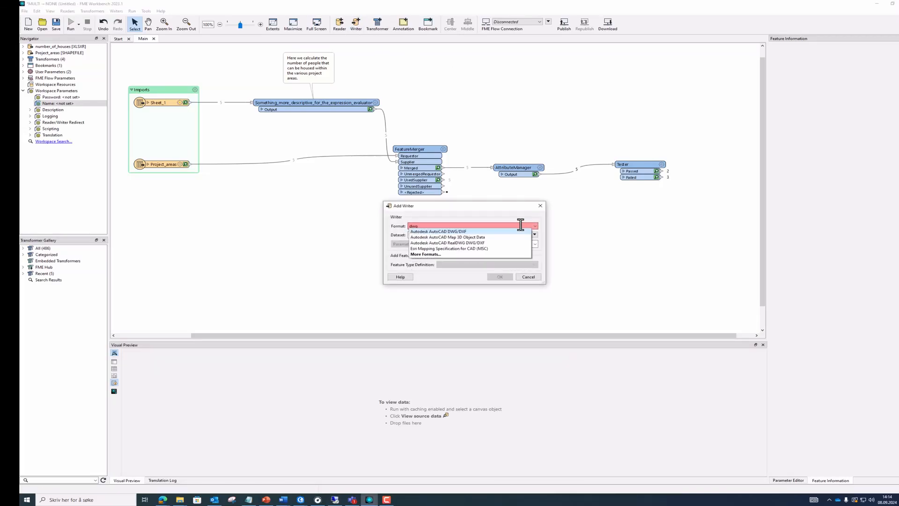
left_click(457, 231)
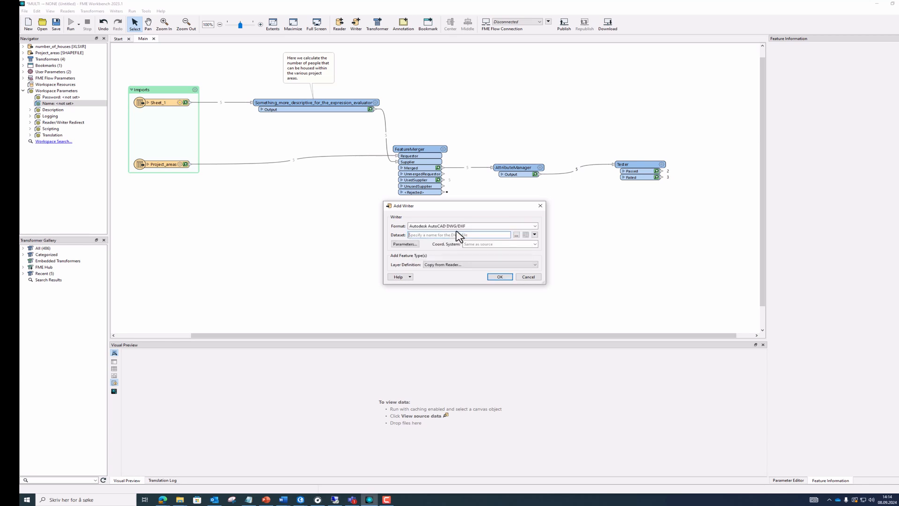
- Set the writer's dataset to a file named Project_areas_over_650_people in the Data_project_areas folder
left_click(516, 235)
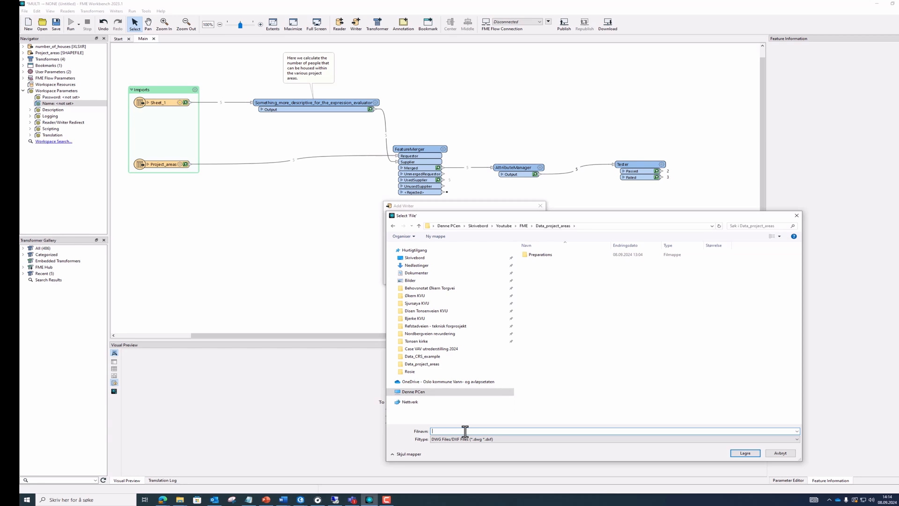
type("Project_a")
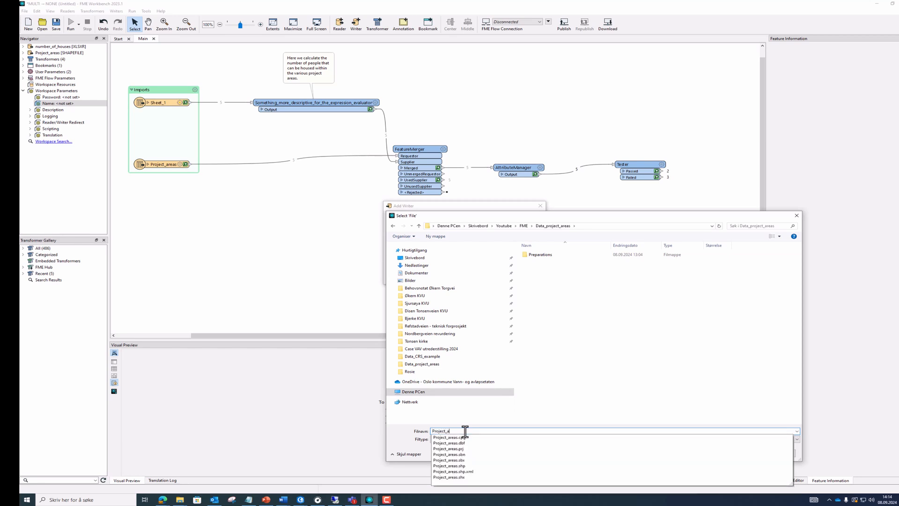
type("rewas_over_")
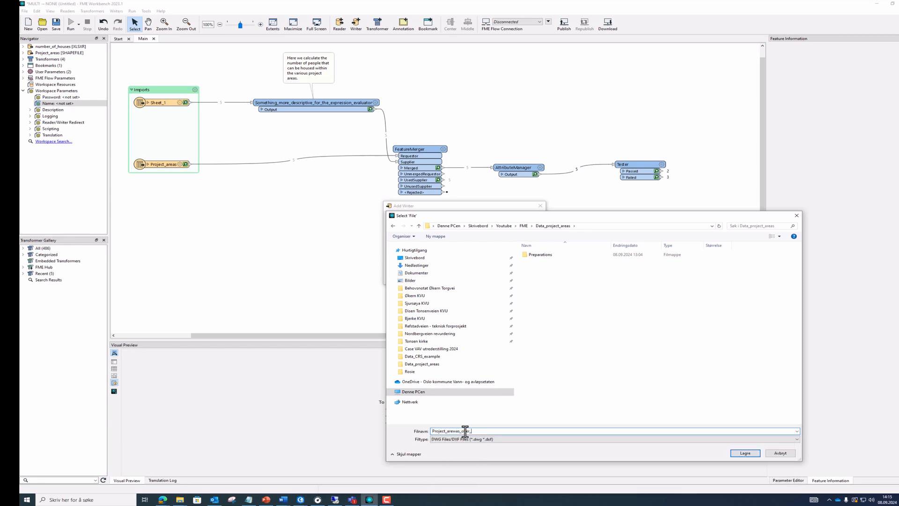
type("650_people")
left_click(744, 453)
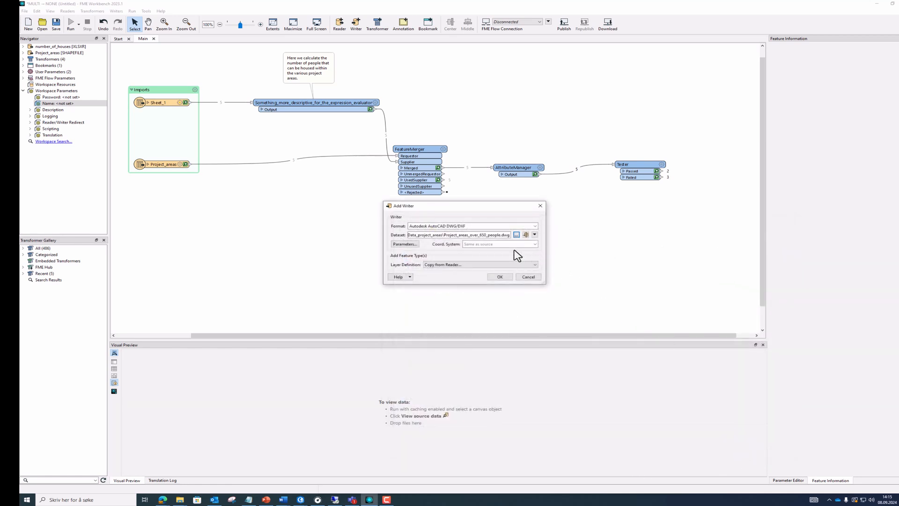
- Choose the writer's layer definition, create the writer and name its layer Project_areas_over_650_people
left_click(476, 264)
left_click(463, 273)
left_click(499, 277)
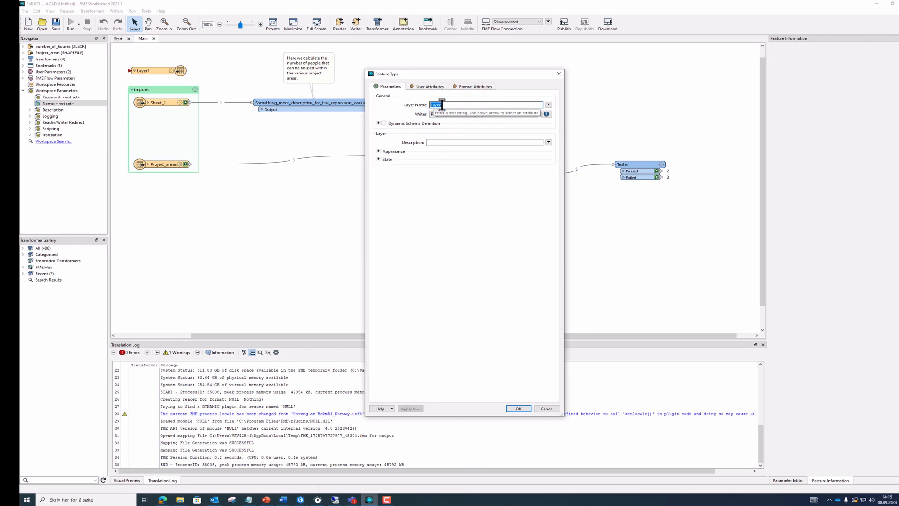
type("Project_areas_over_650_peop")
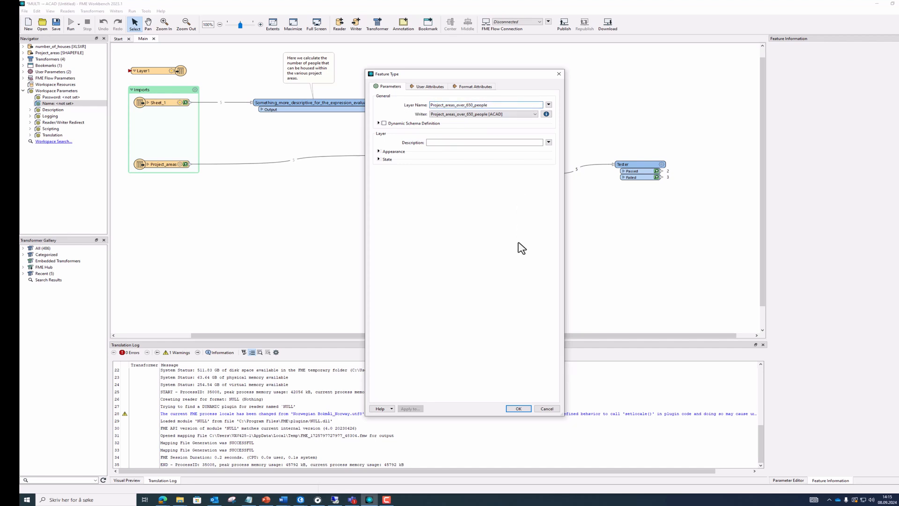
left_click(521, 409)
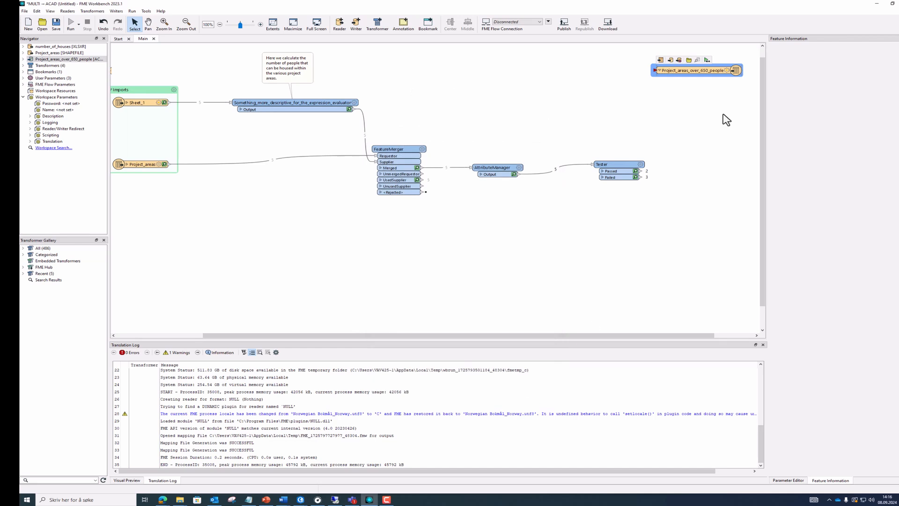
- Place the Project_areas_over_650_people writer beside the Tester with the Passed port connected to it, and run the workspace to the writer
left_click_drag(692, 77, 713, 186)
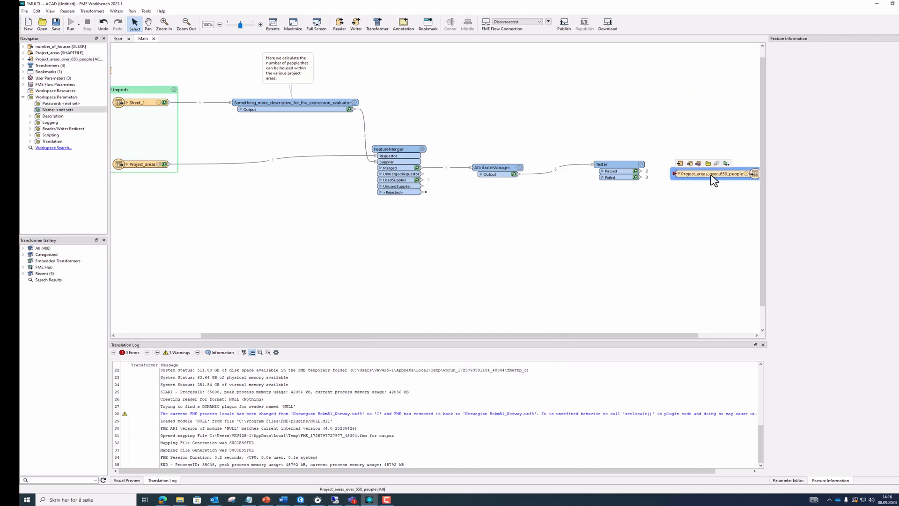
scroll(636, 269, "down", 1)
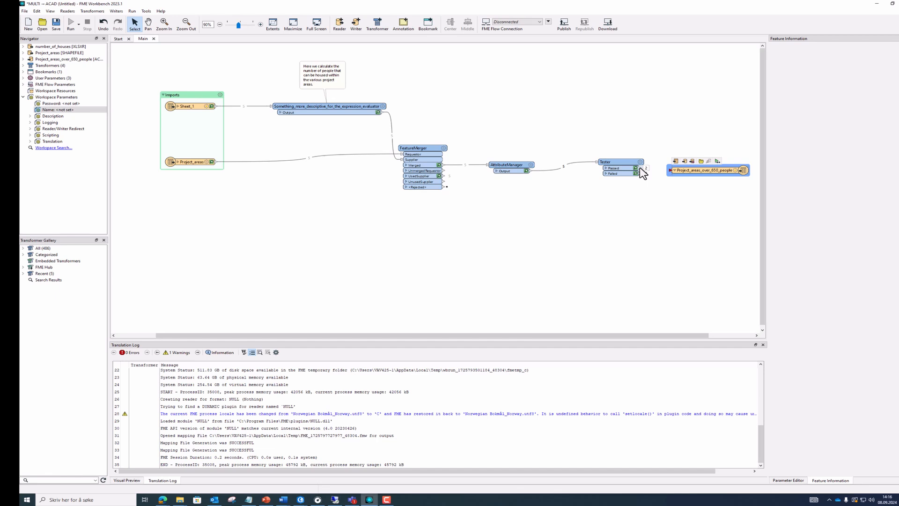
left_click_drag(640, 168, 674, 170)
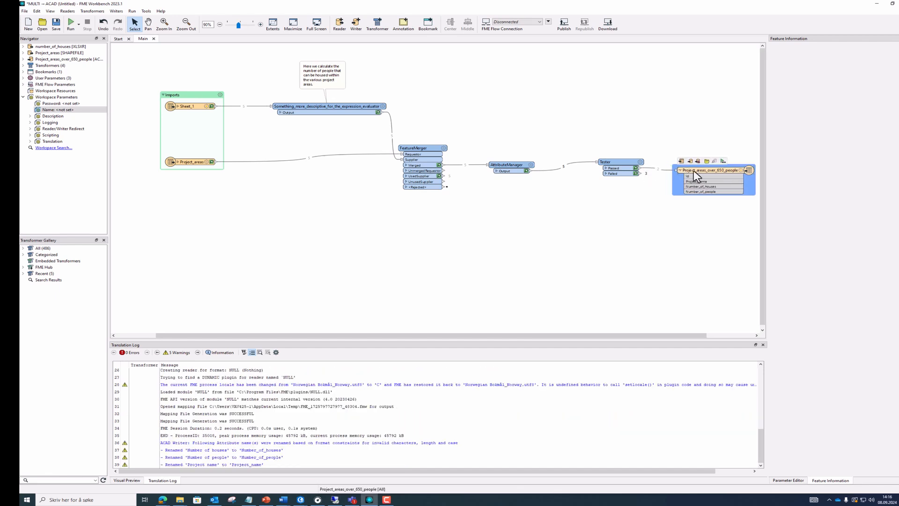
left_click(723, 163)
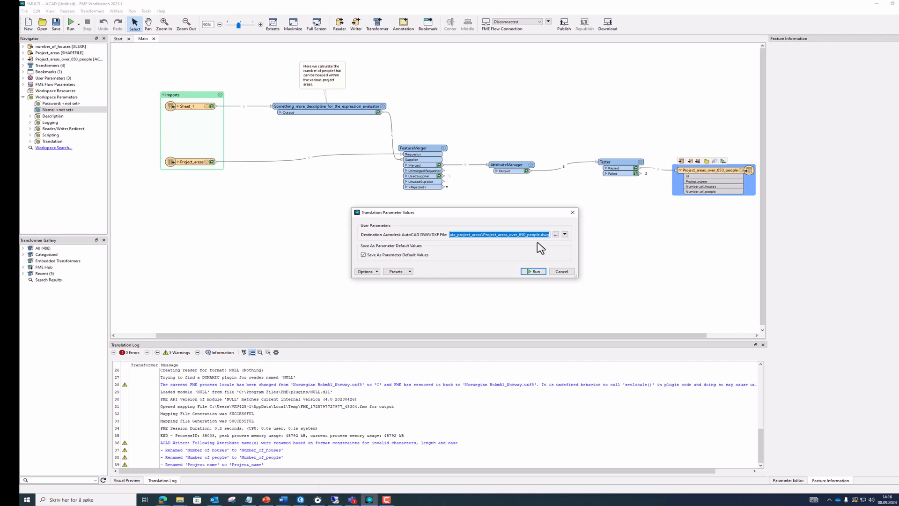
left_click(535, 272)
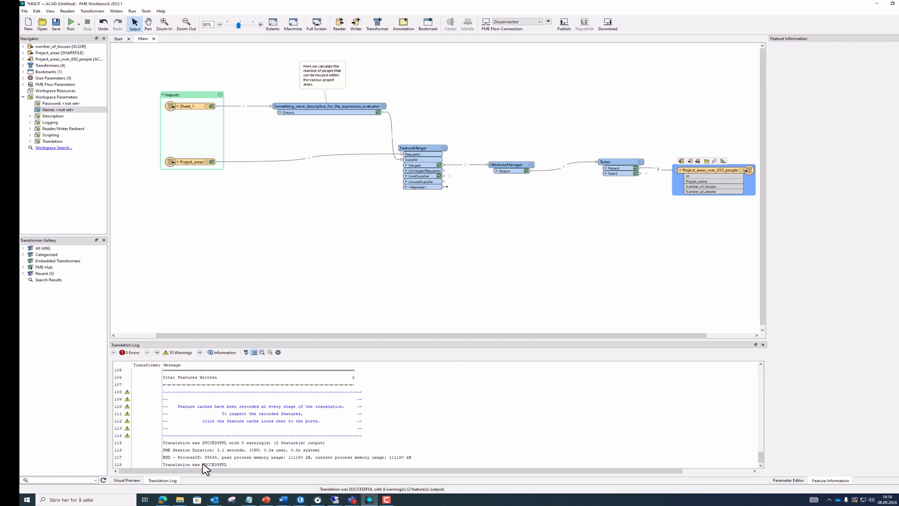
- Switch to File Explorer and select the Project_areas_over_650_people DWG file in the Data_project_areas folder
left_click(179, 499)
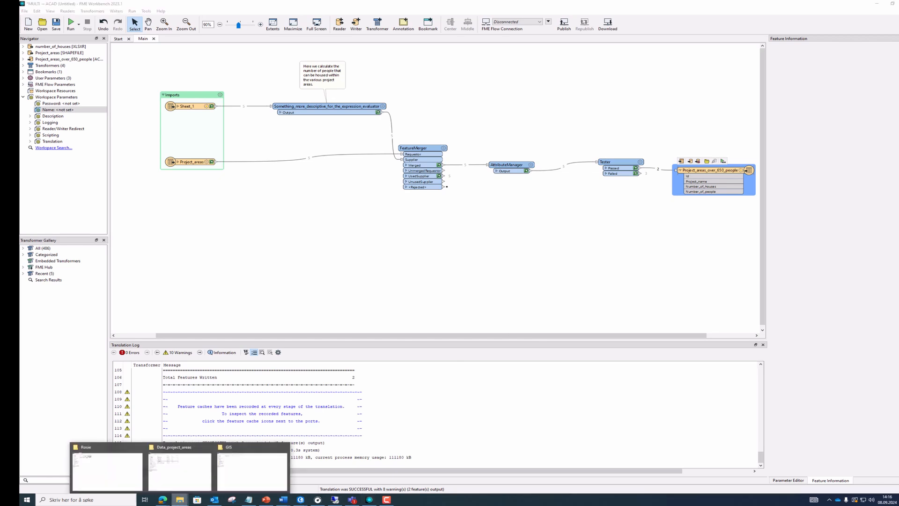
left_click(185, 483)
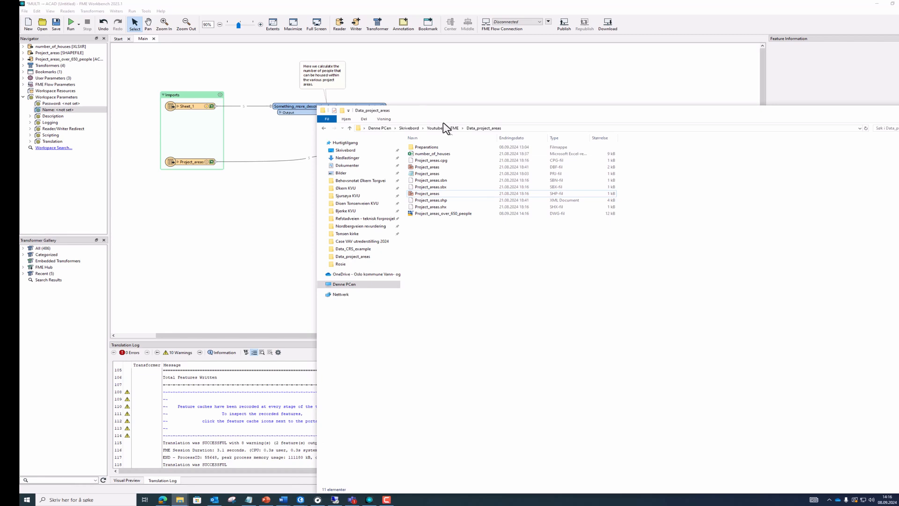
left_click_drag(457, 110, 420, 73)
left_click(412, 177)
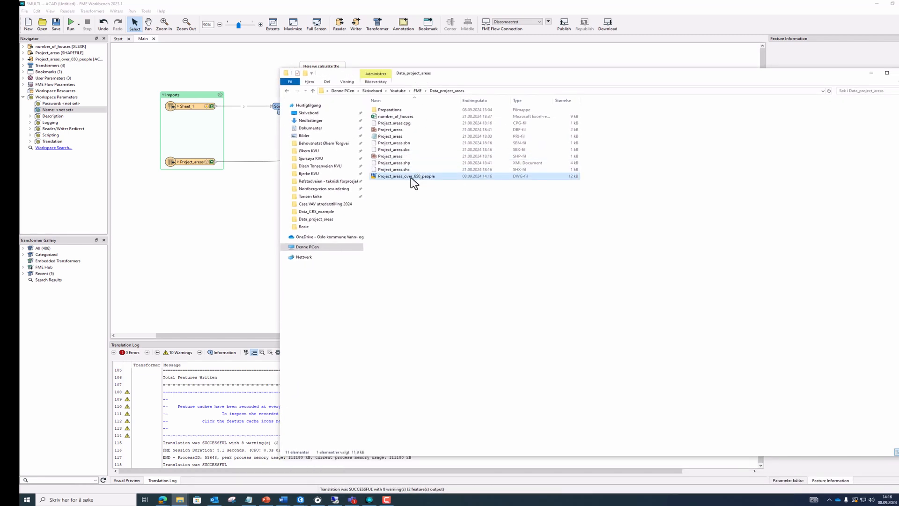